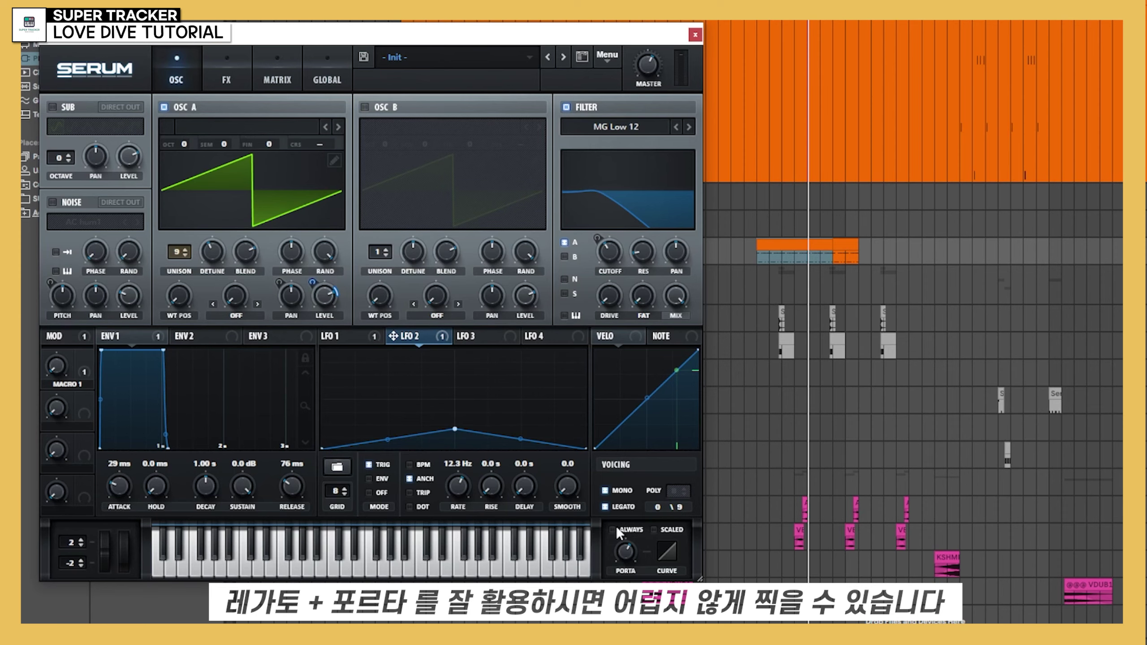
Toggle the Legato option in the Serum patch's voicing settings.
{"action": "left_click", "coordinate": [604, 506]}
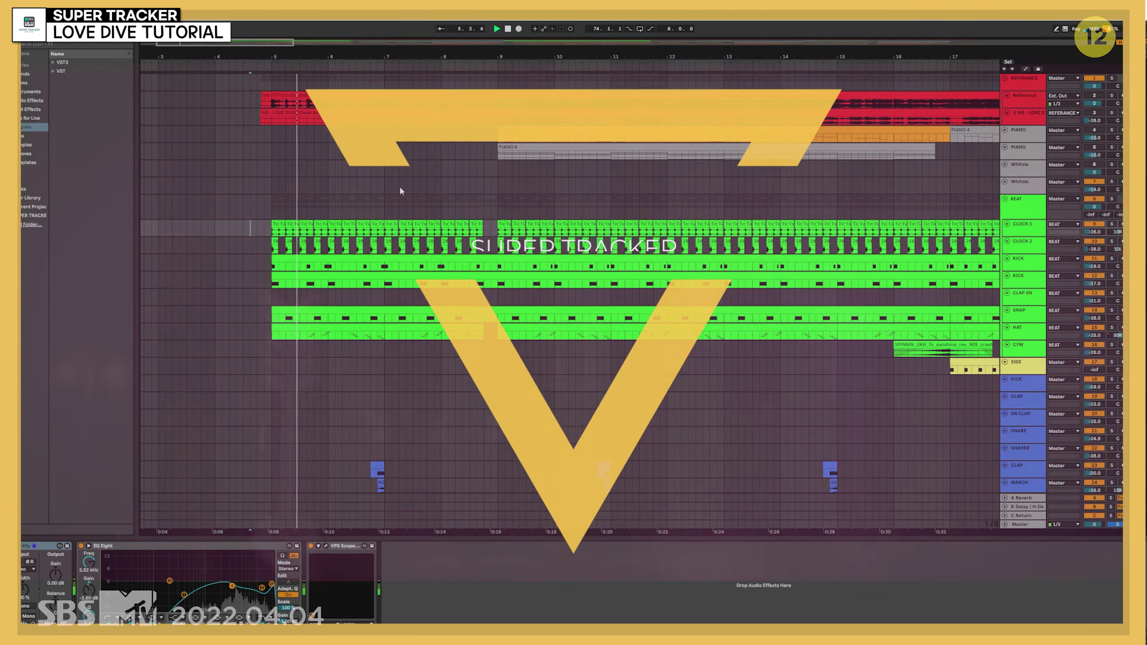
Make the arrangement view follow the playhead while the song plays.
{"action": "scroll", "coordinate": [431, 372], "scroll_direction": "down", "scroll_amount": 2}
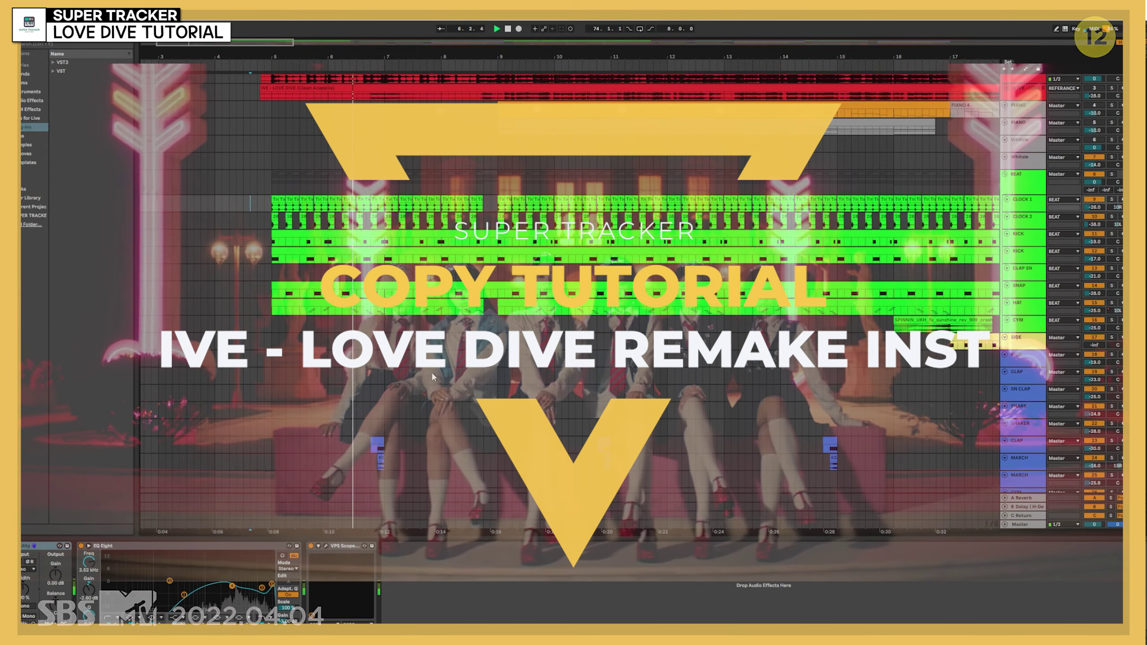
{"action": "scroll", "coordinate": [408, 360], "scroll_direction": "up", "scroll_amount": 2}
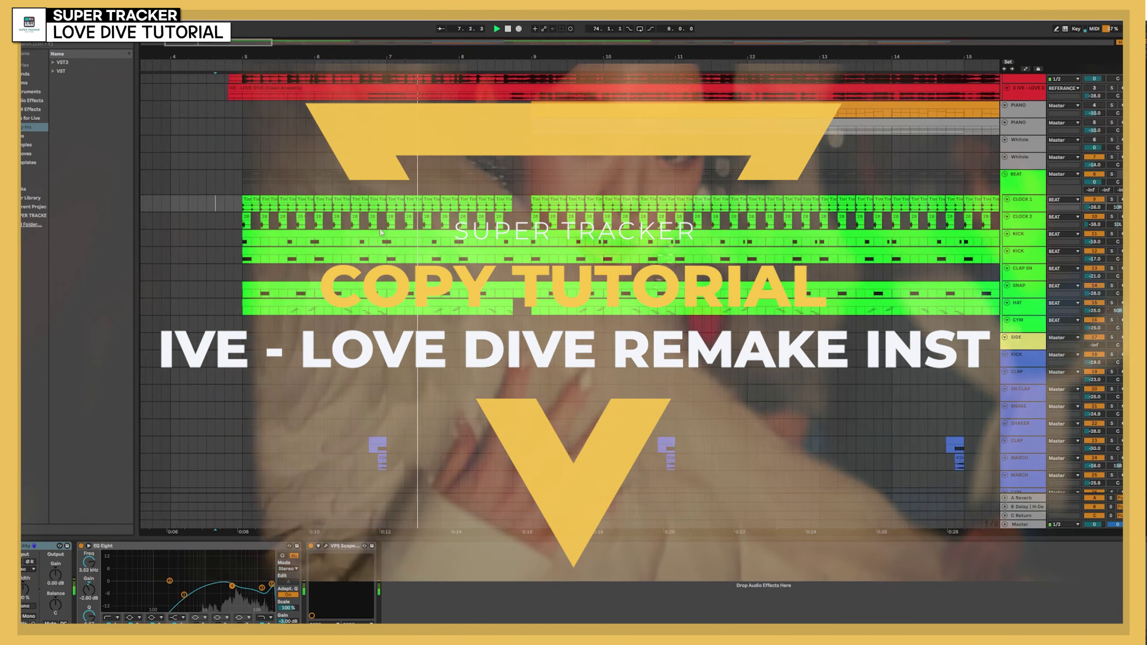
{"action": "key", "text": "plus"}
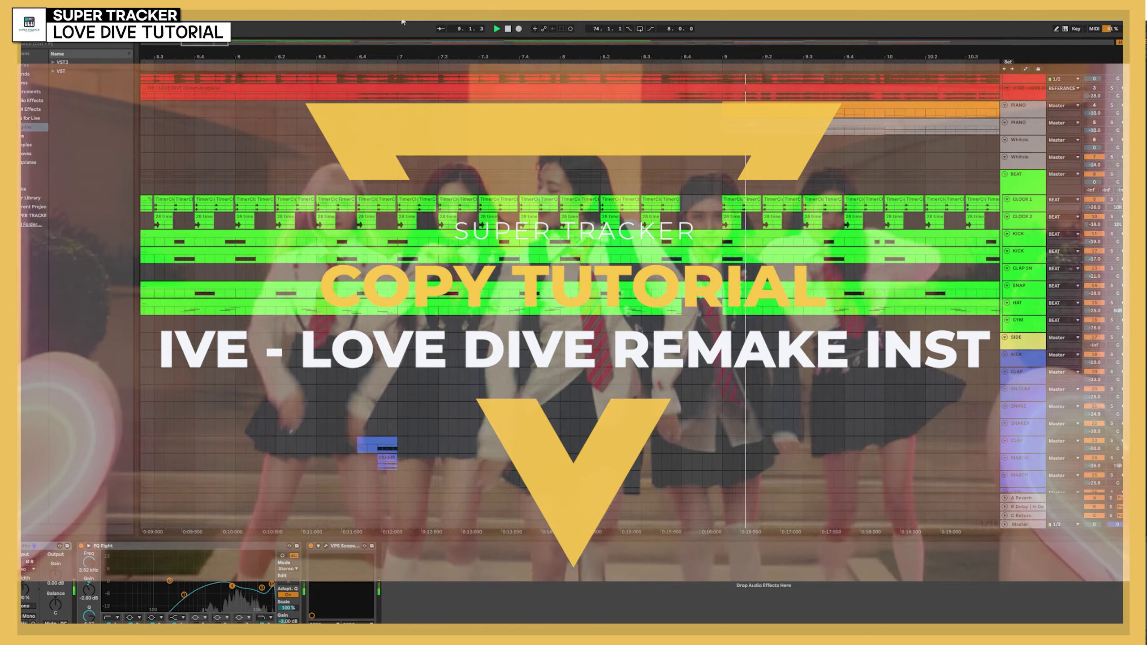
{"action": "left_click", "coordinate": [441, 29]}
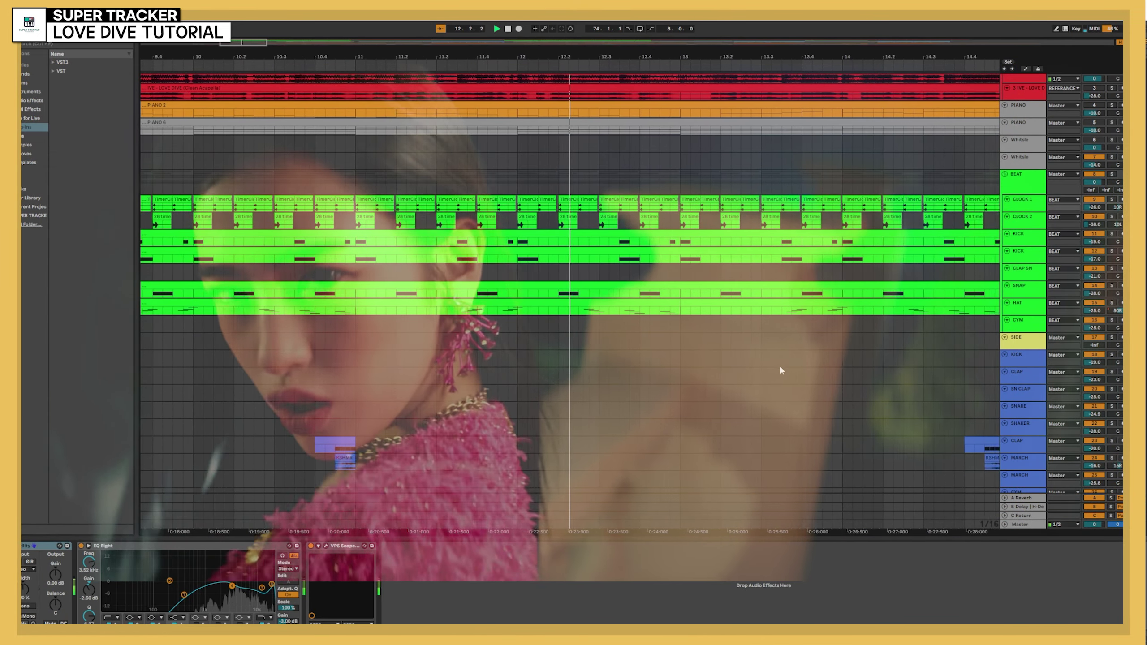
Look through the arrangement's clips from the piano and beat tracks to the FX group during playback.
{"action": "scroll", "coordinate": [771, 370], "scroll_direction": "down", "scroll_amount": 1}
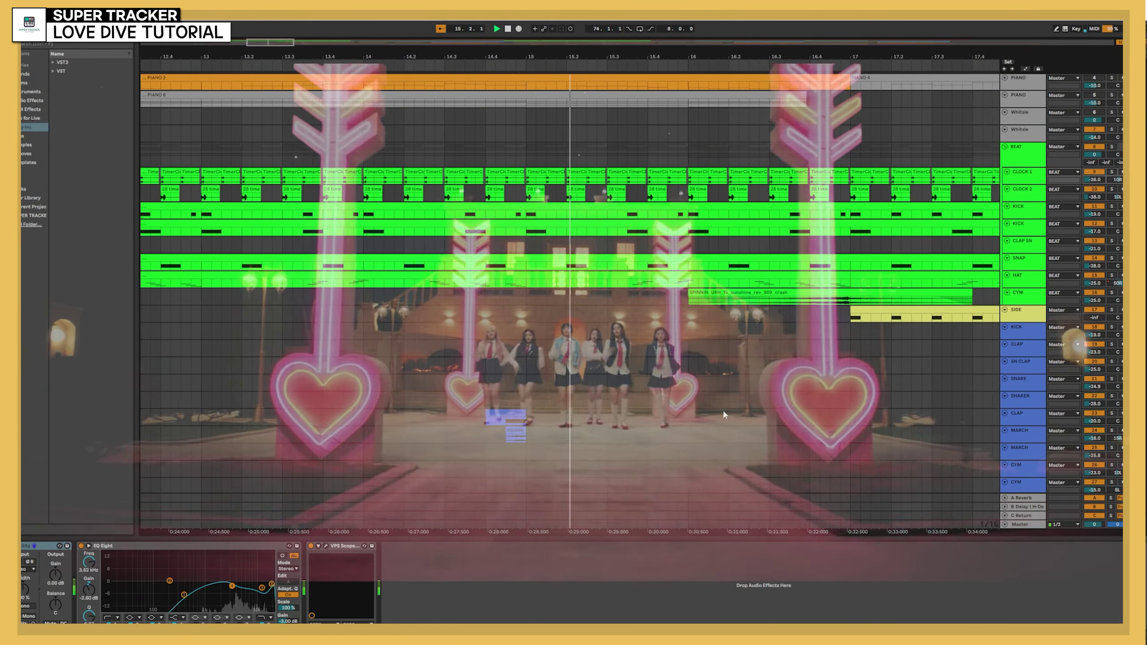
{"action": "scroll", "coordinate": [706, 427], "scroll_direction": "down", "scroll_amount": 2}
{"action": "scroll", "coordinate": [702, 427], "scroll_direction": "down", "scroll_amount": 8}
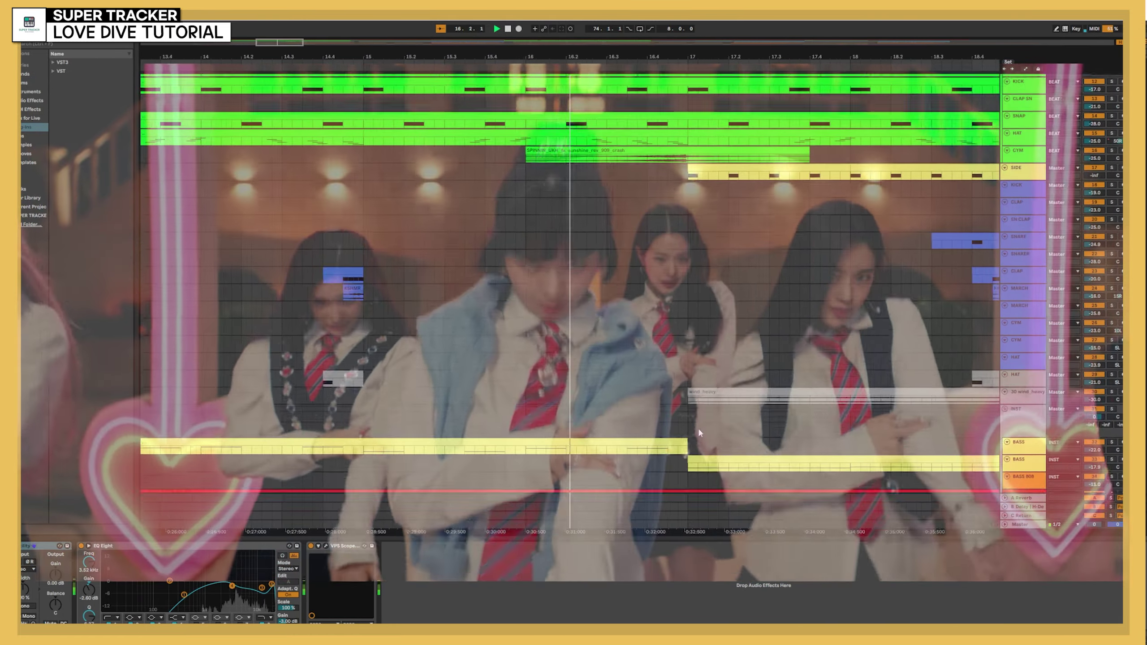
{"action": "scroll", "coordinate": [696, 431], "scroll_direction": "down", "scroll_amount": 8}
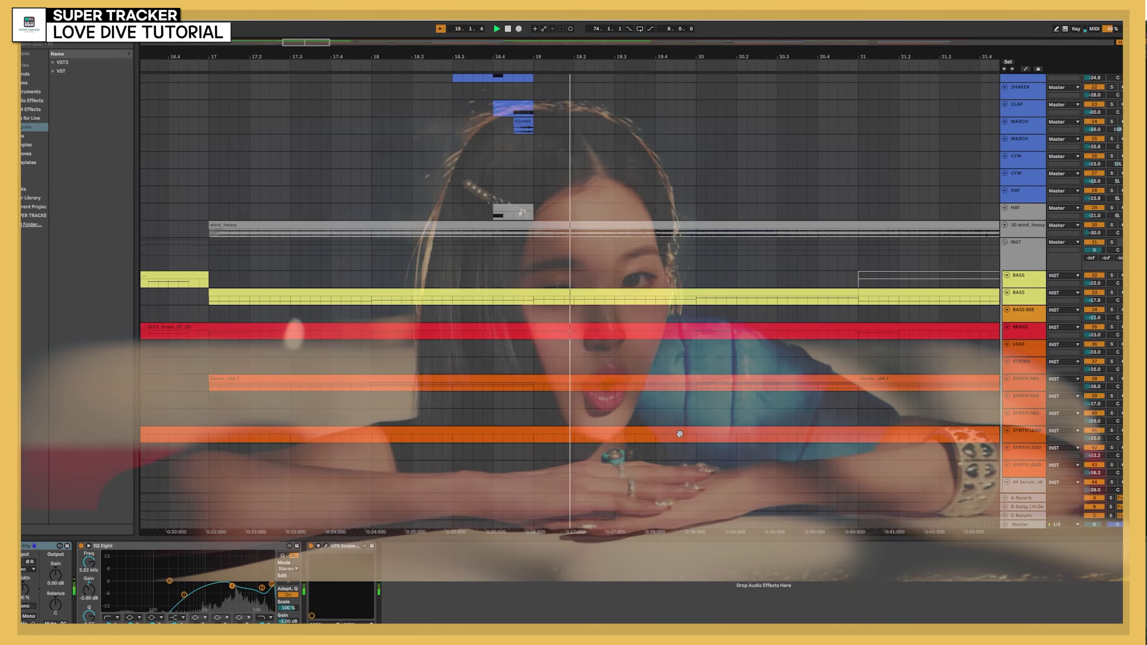
{"action": "scroll", "coordinate": [675, 438], "scroll_direction": "down", "scroll_amount": 1}
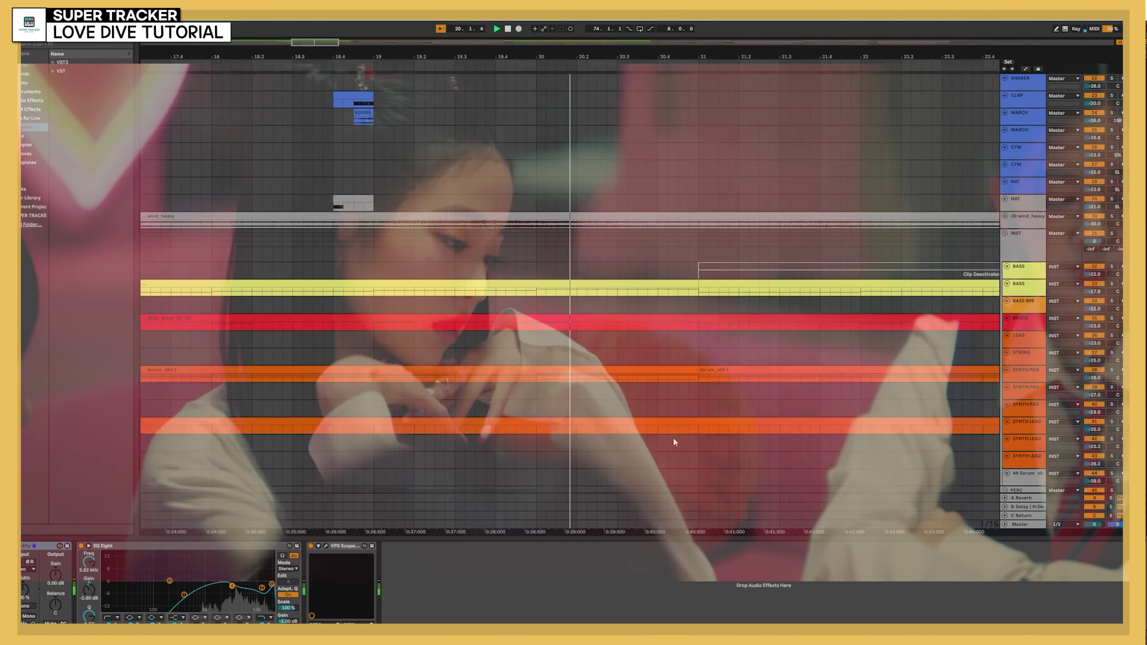
{"action": "scroll", "coordinate": [673, 437], "scroll_direction": "down", "scroll_amount": 10}
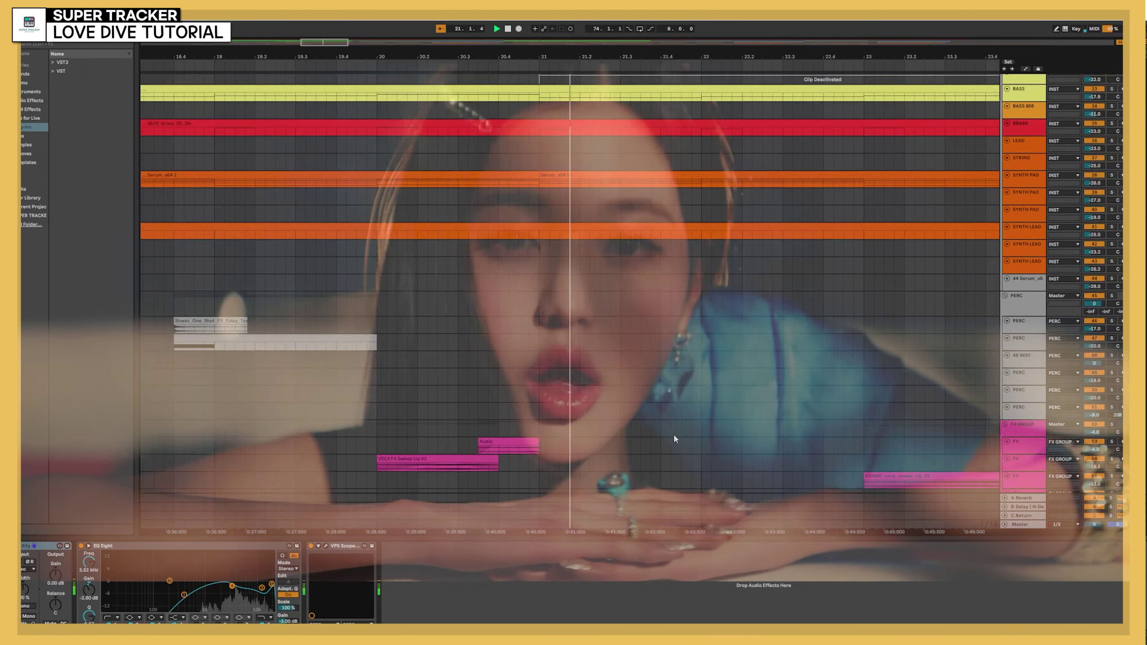
{"action": "scroll", "coordinate": [674, 437], "scroll_direction": "down", "scroll_amount": 2}
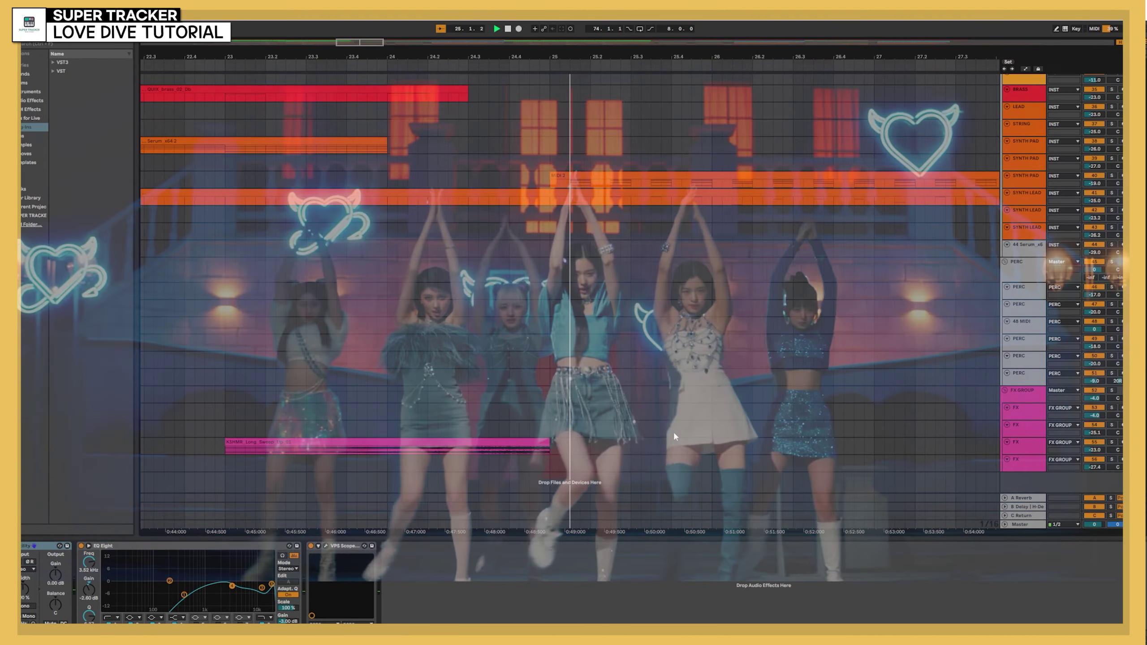
Select the first SYNTH LEAD track in the INST group to view its device chain.
{"action": "scroll", "coordinate": [658, 375], "scroll_direction": "up", "scroll_amount": 1}
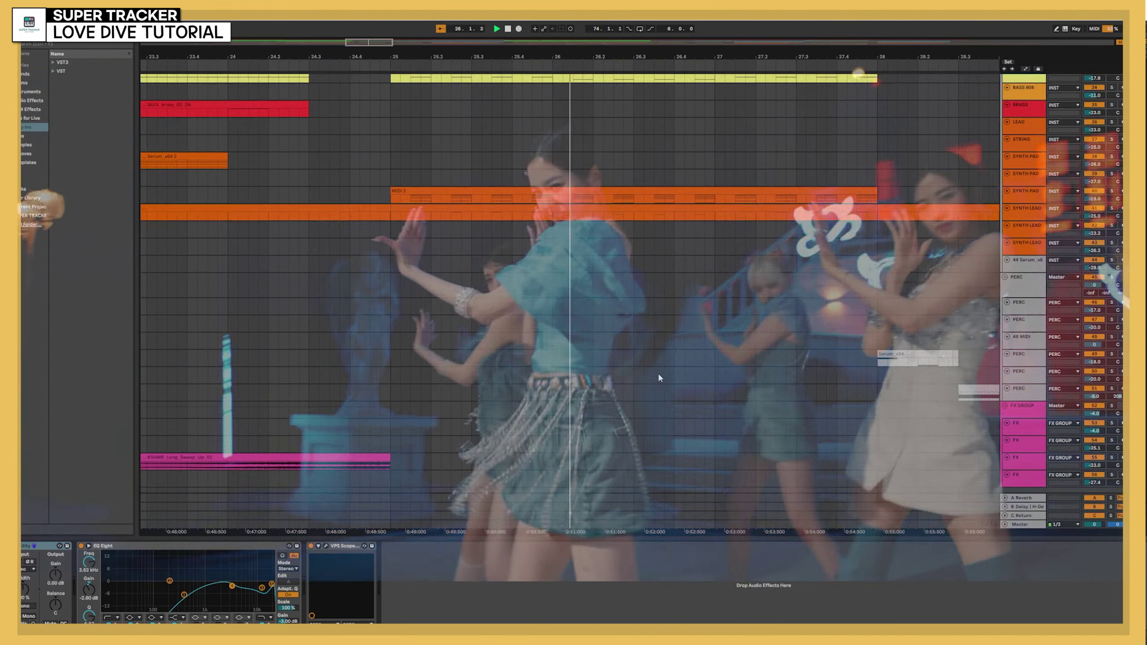
{"action": "scroll", "coordinate": [659, 366], "scroll_direction": "up", "scroll_amount": 5}
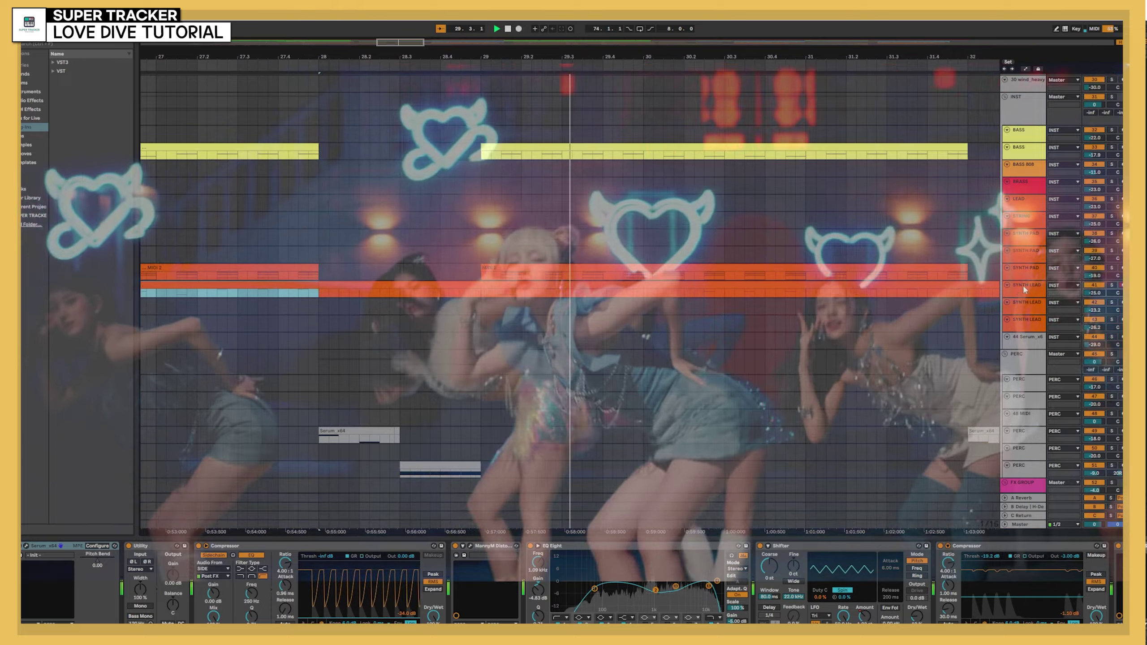
{"action": "left_click", "coordinate": [1025, 290]}
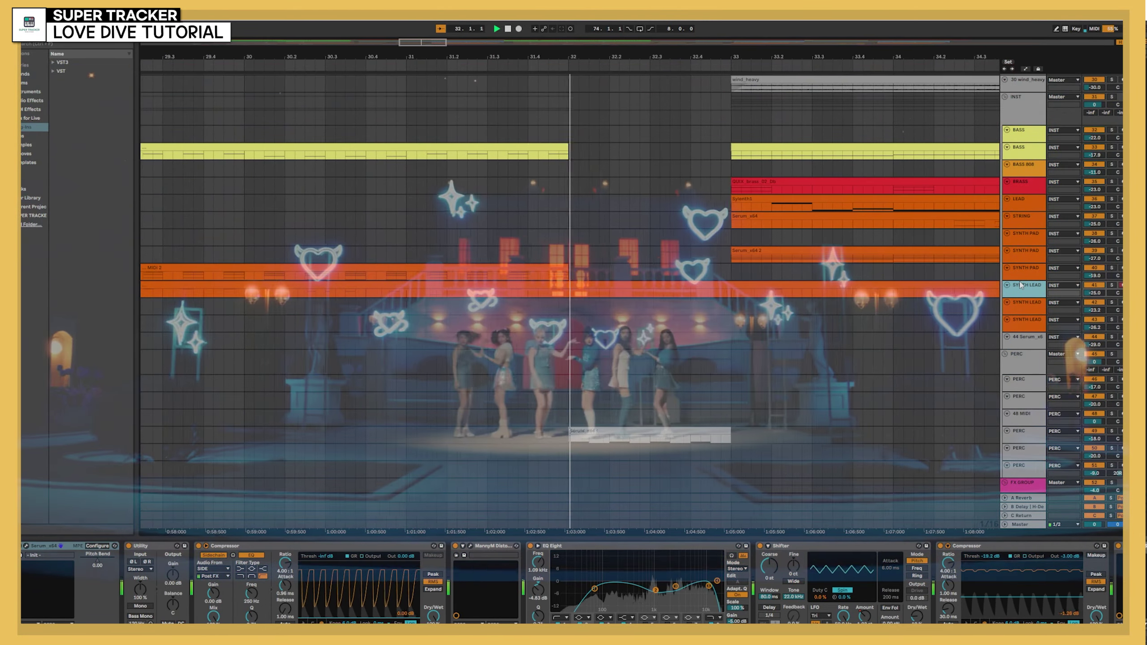
View the device chains of the BEAT group and the SIDE track.
{"action": "scroll", "coordinate": [635, 292], "scroll_direction": "up", "scroll_amount": 8}
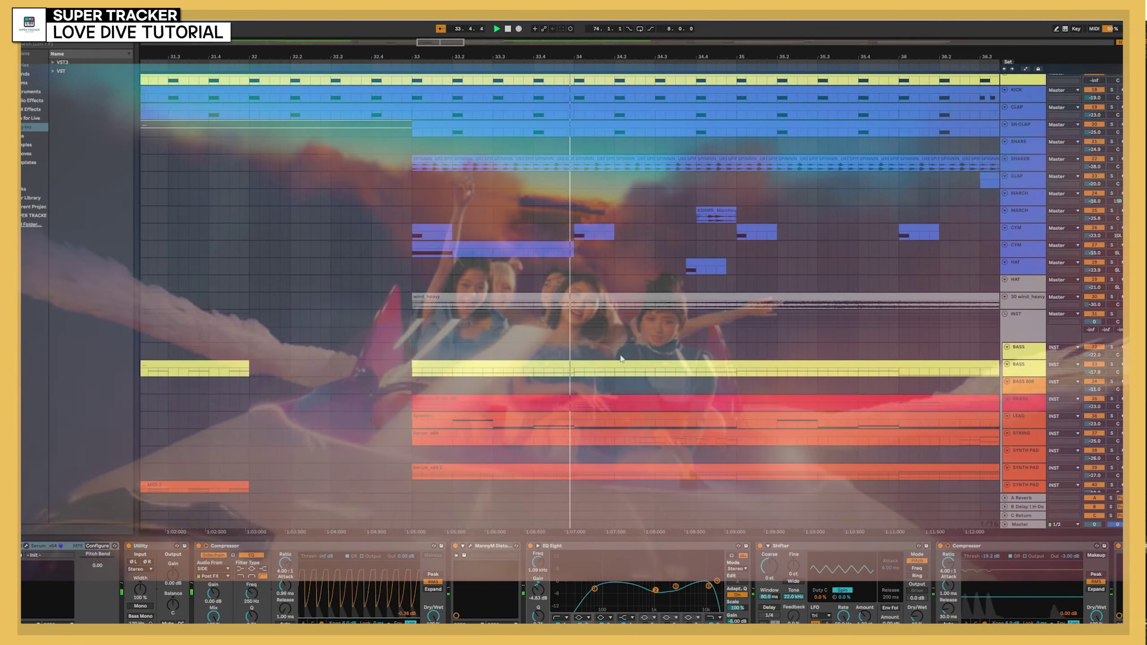
{"action": "scroll", "coordinate": [1031, 171], "scroll_direction": "up", "scroll_amount": 8}
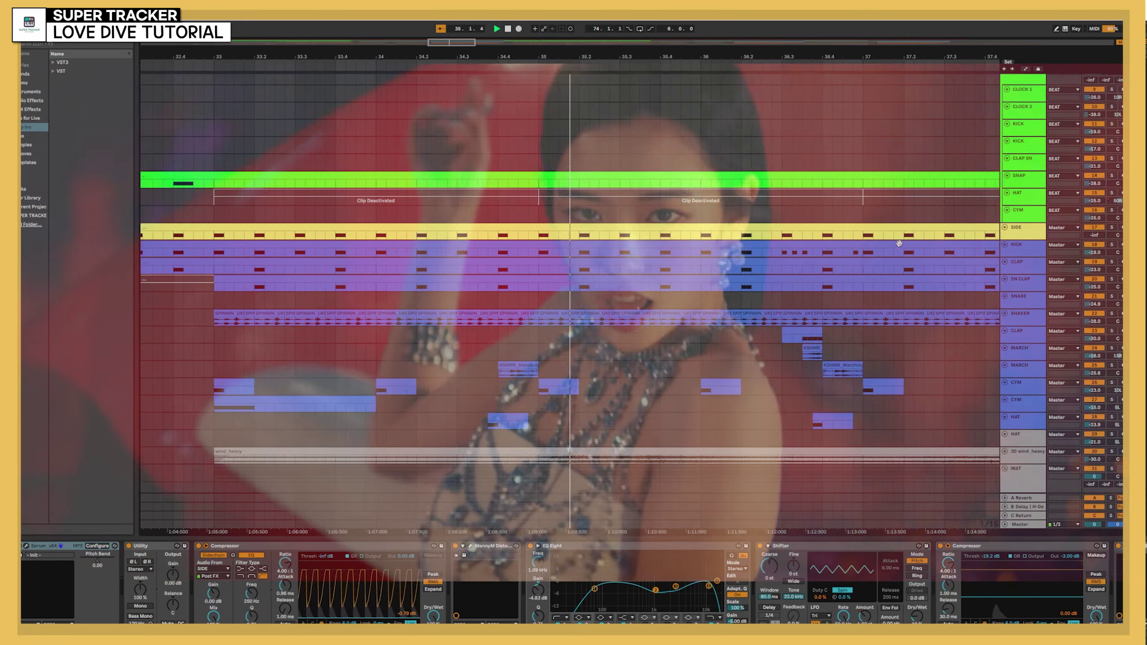
{"action": "scroll", "coordinate": [1028, 167], "scroll_direction": "up", "scroll_amount": 4}
{"action": "left_click", "coordinate": [1023, 160]}
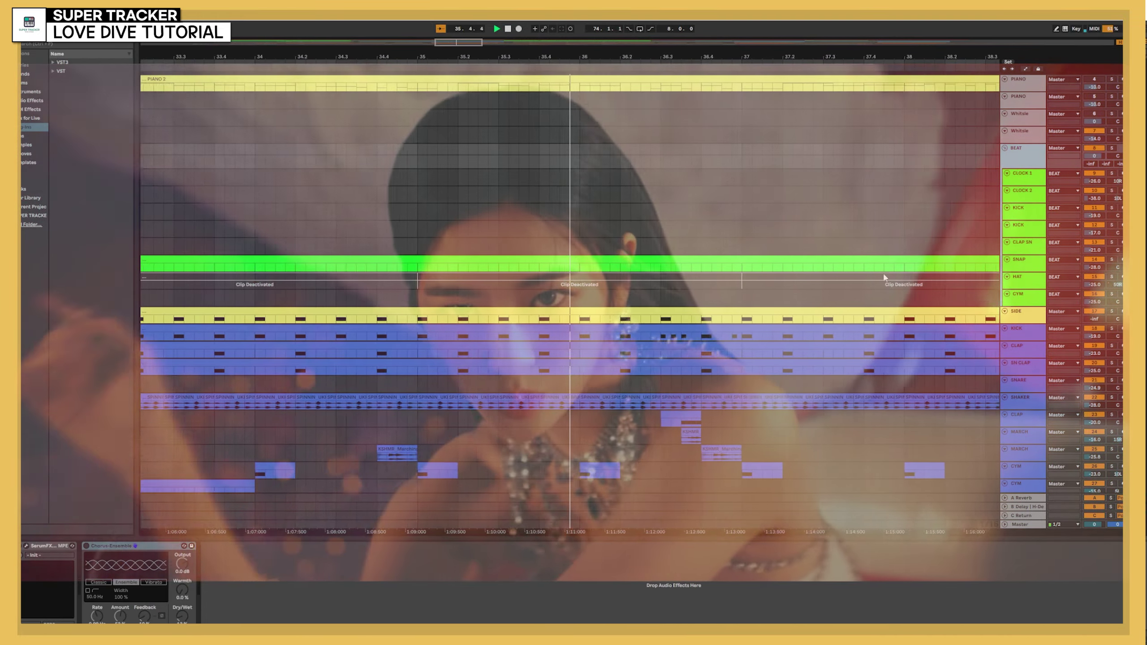
{"action": "scroll", "coordinate": [1021, 203], "scroll_direction": "down", "scroll_amount": 4}
{"action": "left_click", "coordinate": [1018, 239]}
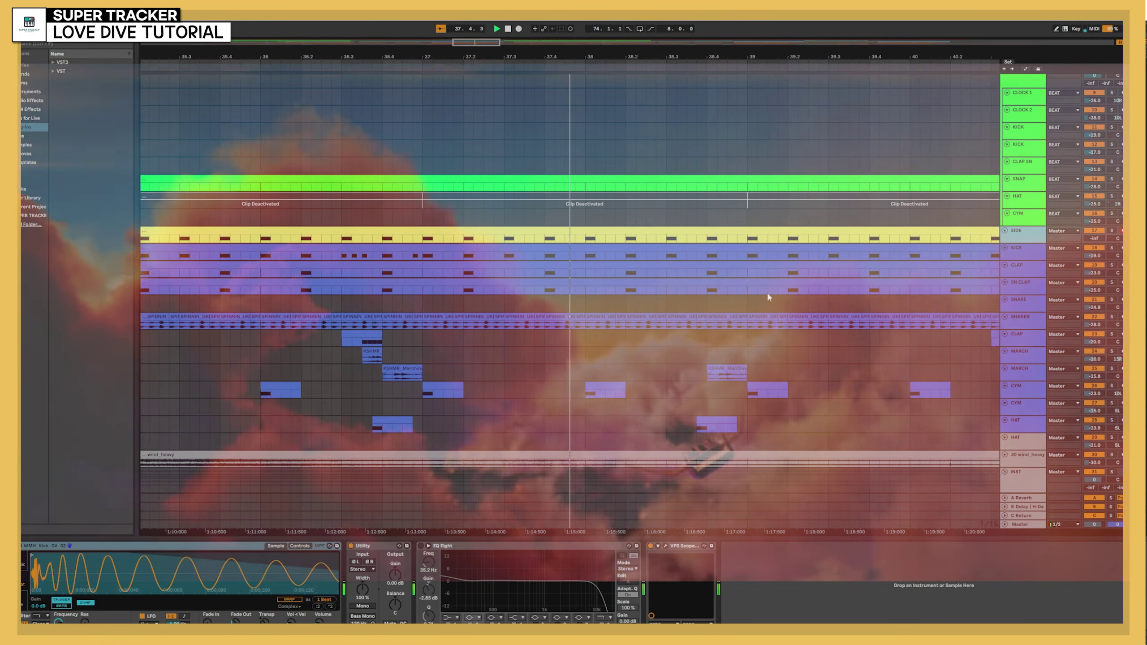
Open the Serum instrument window on the 44-Serum_x64 track in the INST group.
{"action": "scroll", "coordinate": [729, 294], "scroll_direction": "down", "scroll_amount": 3}
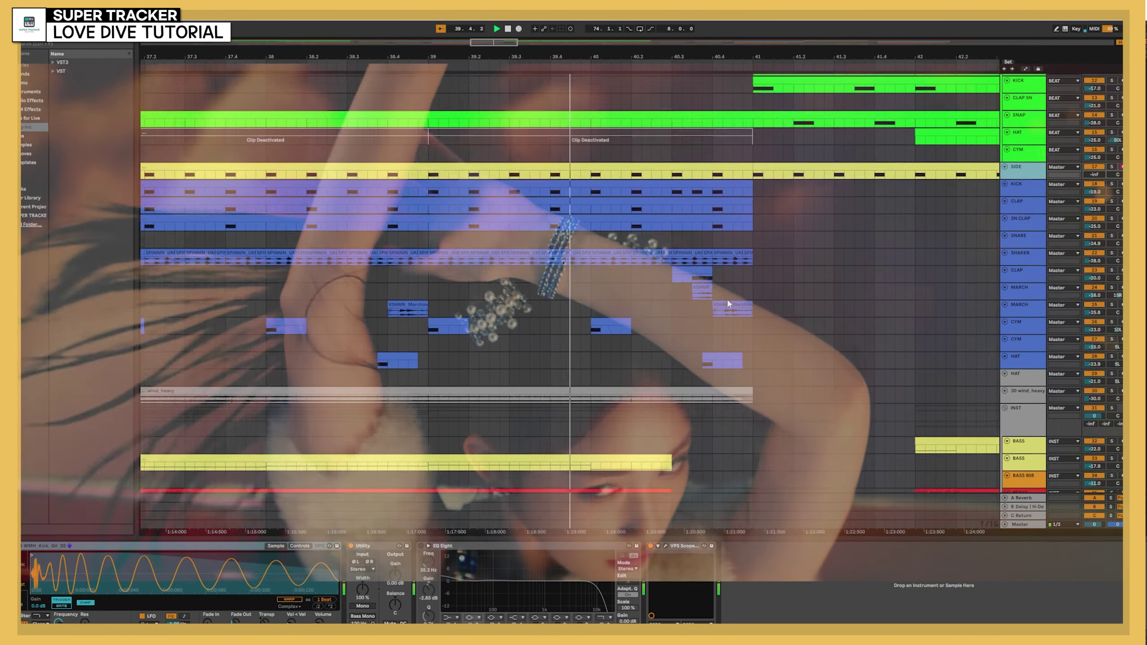
{"action": "scroll", "coordinate": [727, 298], "scroll_direction": "down", "scroll_amount": 2}
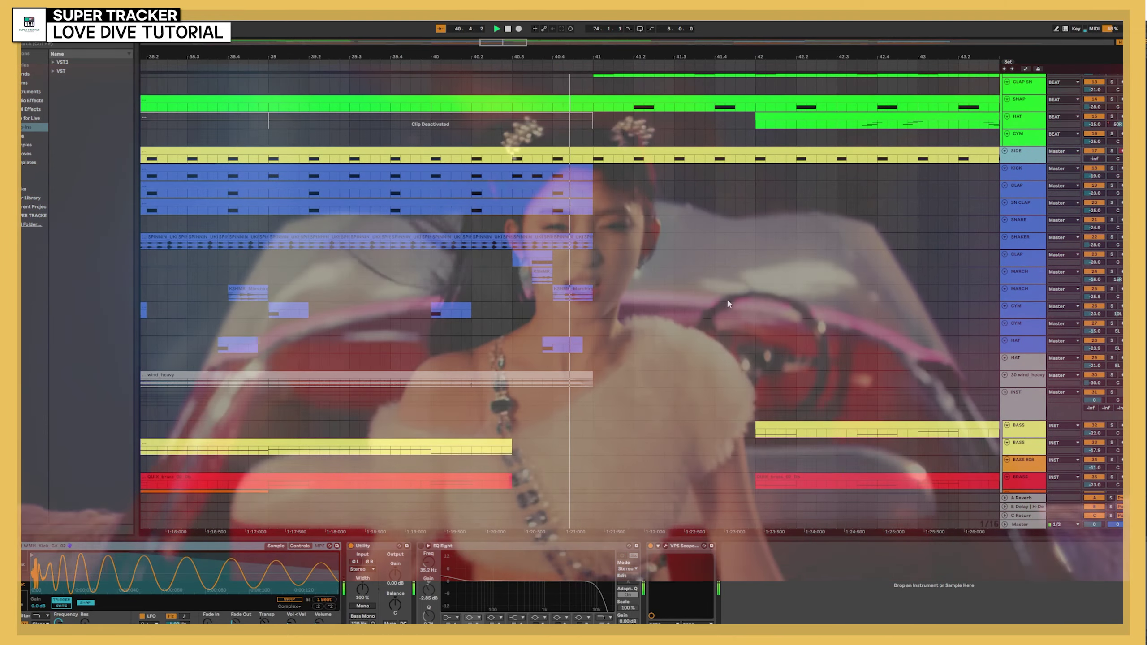
{"action": "scroll", "coordinate": [723, 305], "scroll_direction": "down", "scroll_amount": 2}
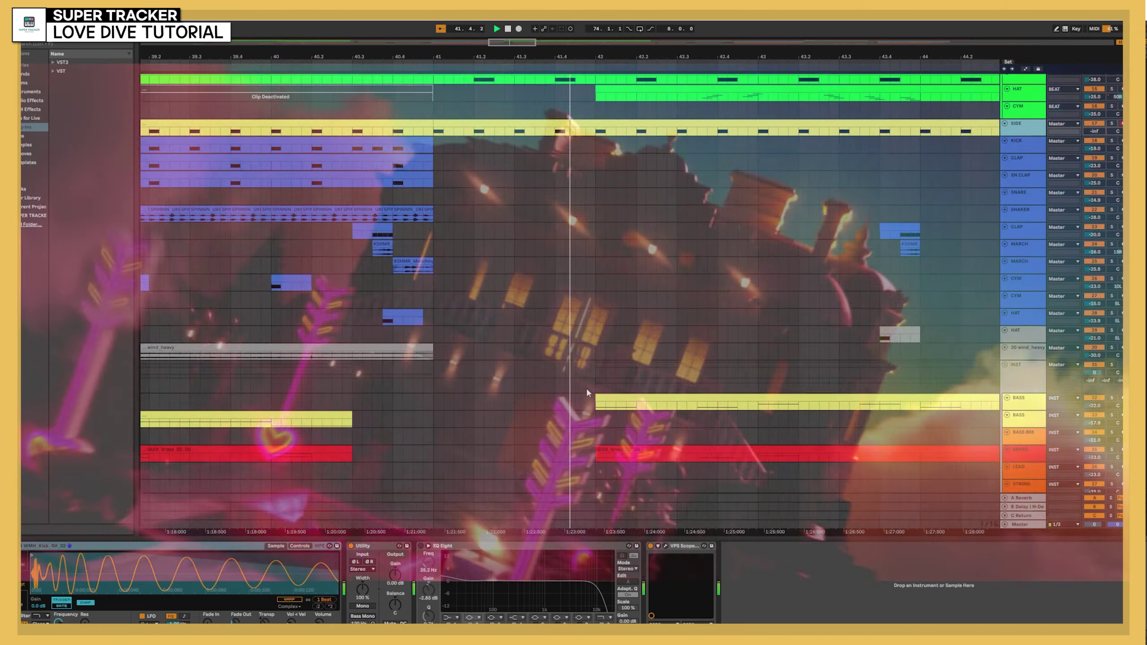
{"action": "scroll", "coordinate": [586, 387], "scroll_direction": "down", "scroll_amount": 6}
{"action": "scroll", "coordinate": [553, 403], "scroll_direction": "down", "scroll_amount": 7}
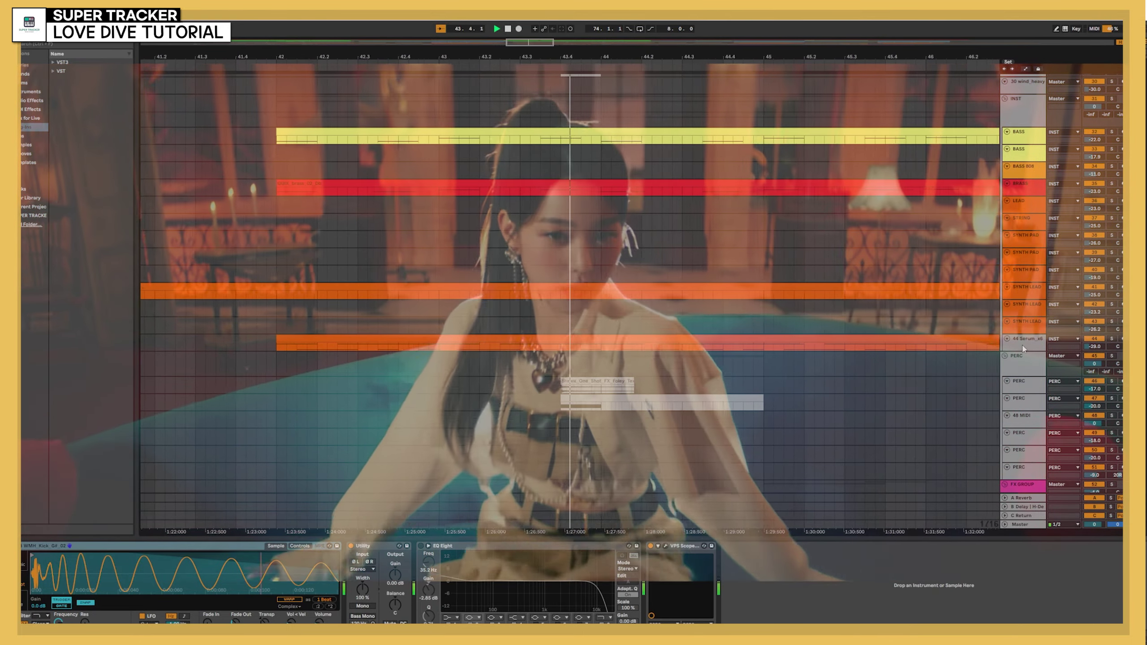
{"action": "left_click", "coordinate": [1023, 346]}
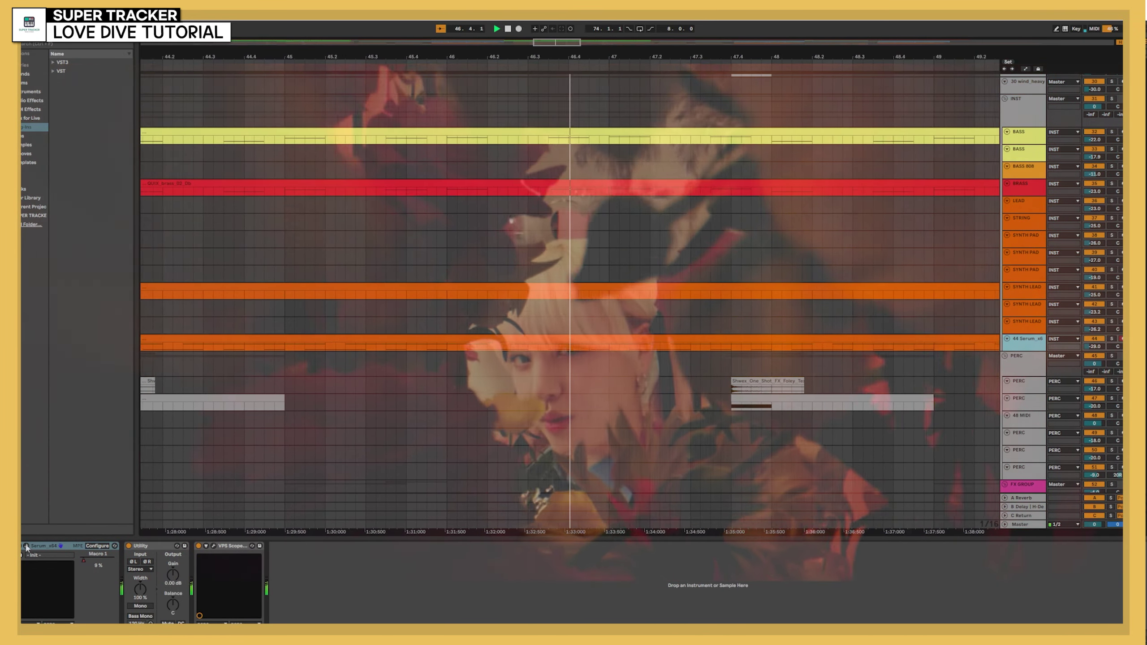
{"action": "left_click", "coordinate": [26, 545]}
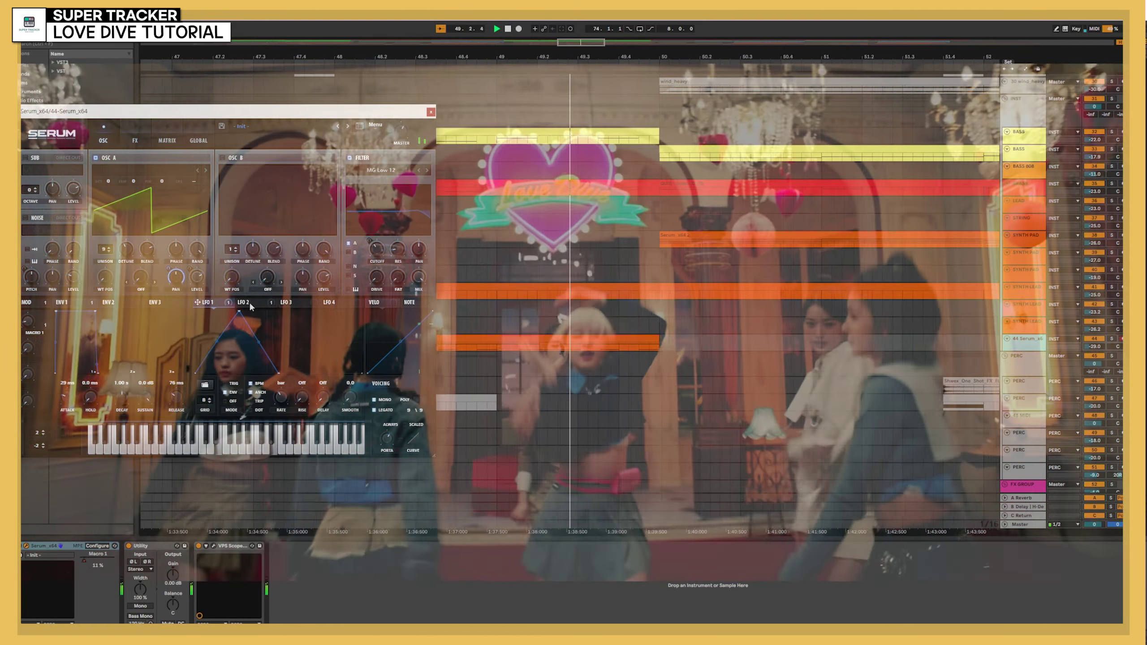
Inspect this Serum patch's LFO 2, modulation matrix, effects and oscillator settings, and close the plug-in window.
{"action": "left_click", "coordinate": [246, 302]}
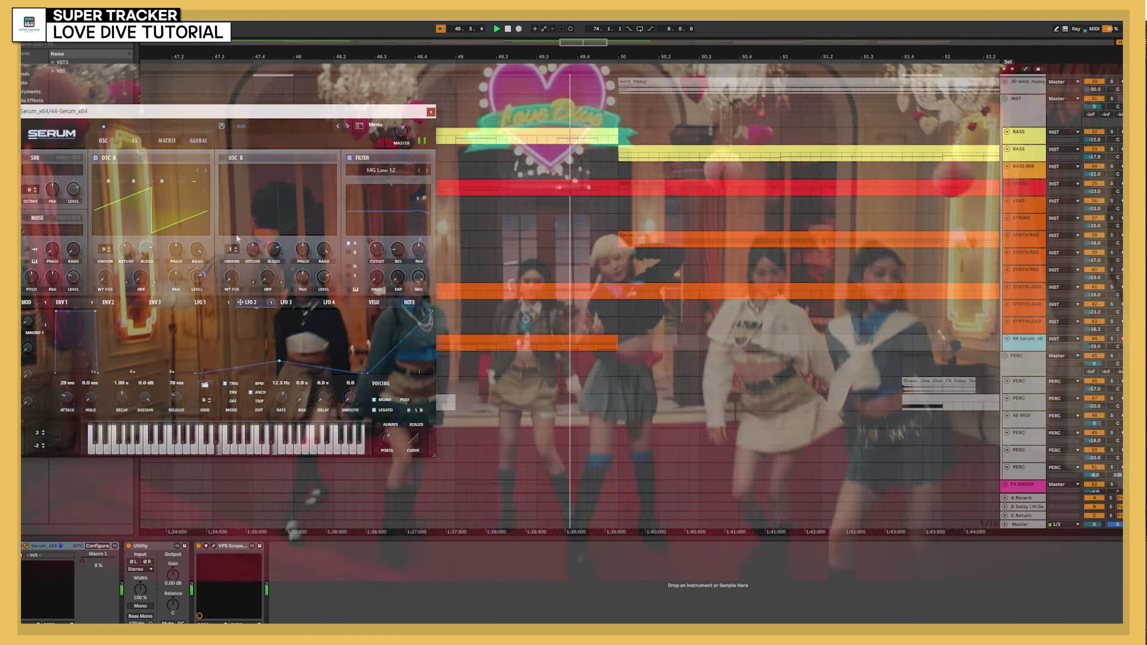
{"action": "left_click", "coordinate": [168, 141]}
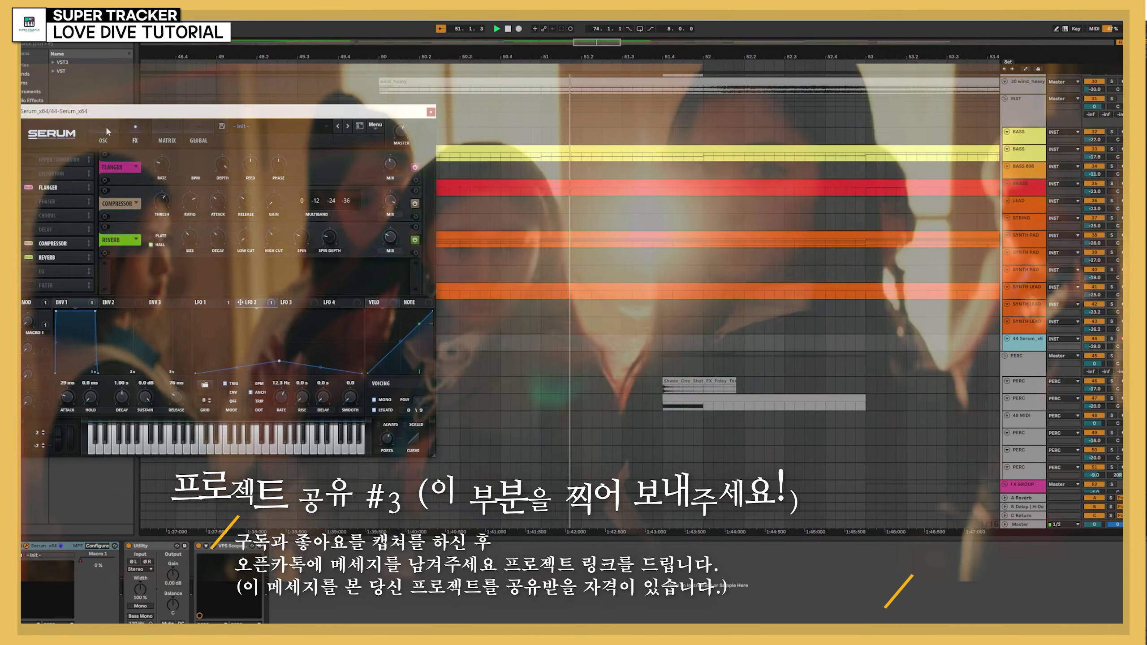
{"action": "left_click", "coordinate": [105, 127]}
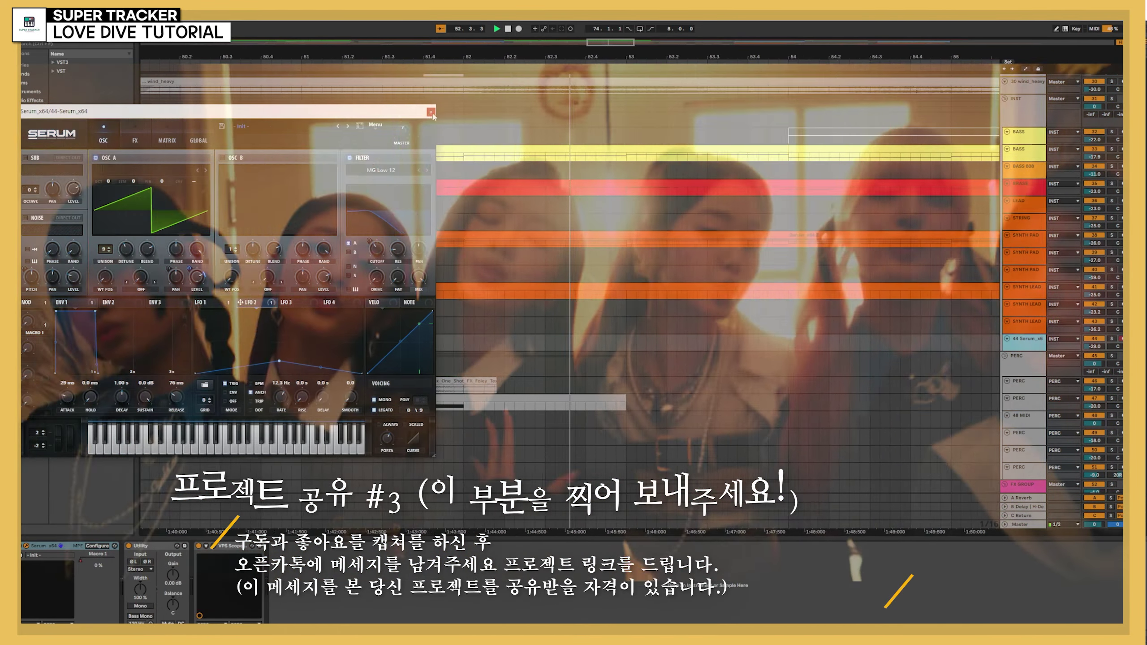
{"action": "left_click", "coordinate": [431, 112]}
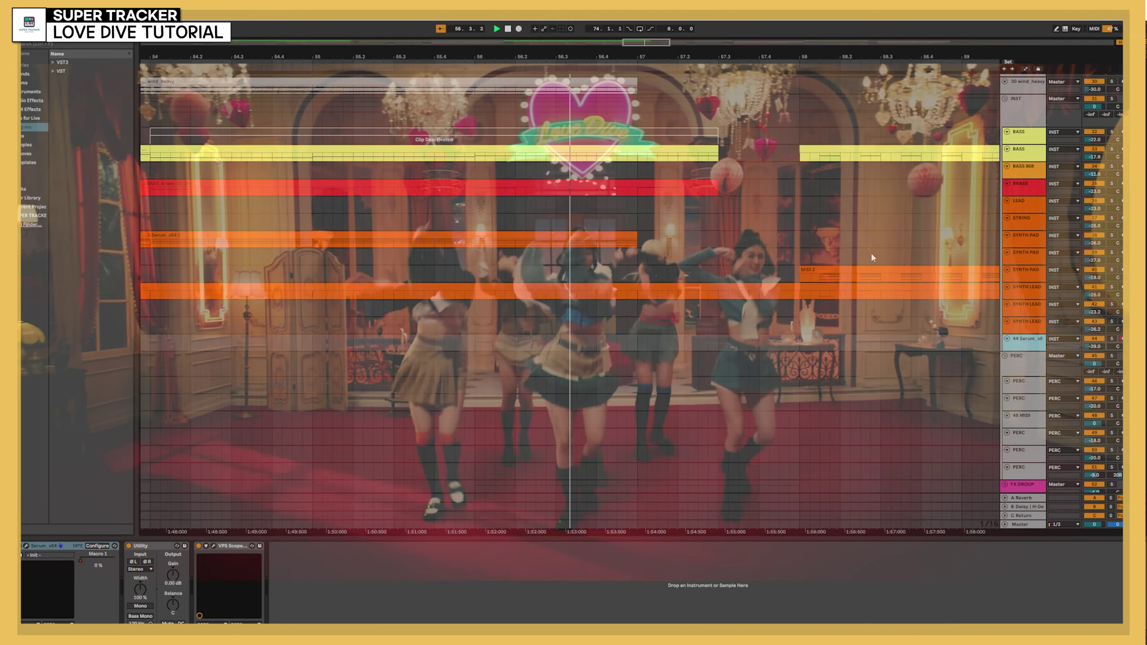
Open the Serum instrument window on the first SYNTH LEAD track.
{"action": "scroll", "coordinate": [758, 350], "scroll_direction": "up", "scroll_amount": 5}
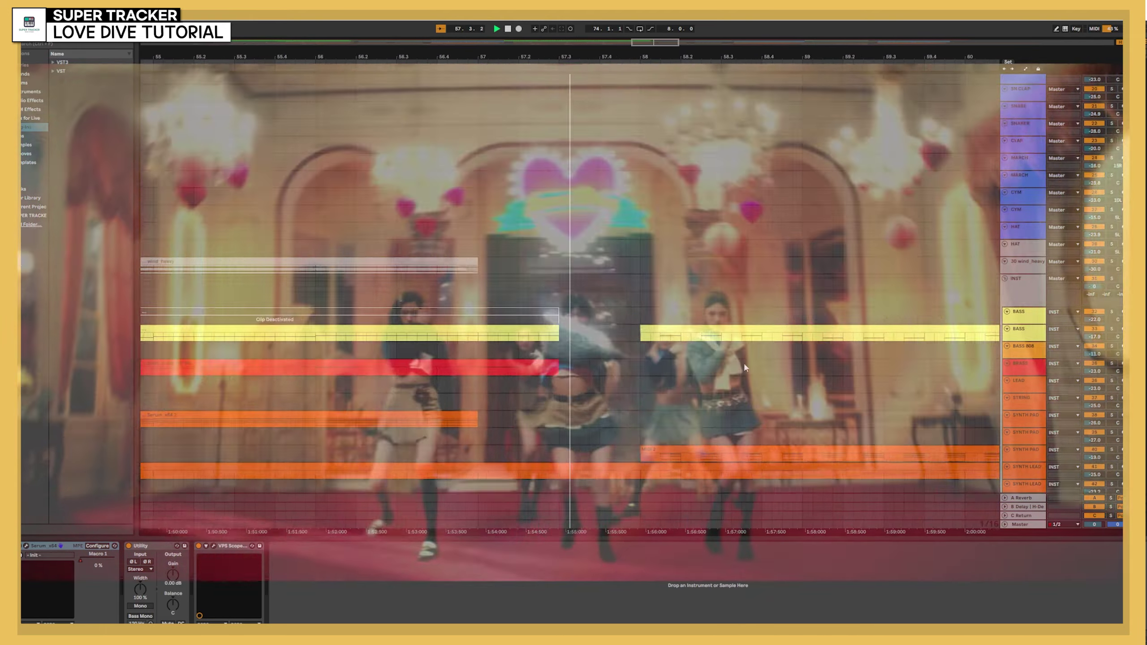
{"action": "scroll", "coordinate": [725, 365], "scroll_direction": "down", "scroll_amount": 6}
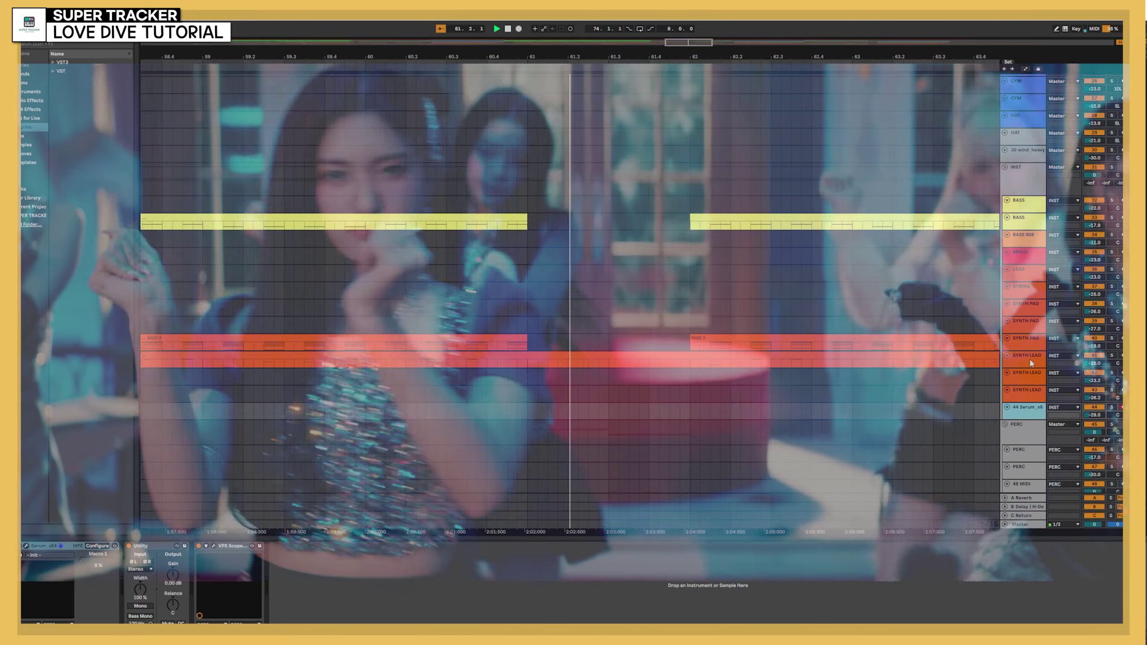
{"action": "left_click", "coordinate": [1030, 360]}
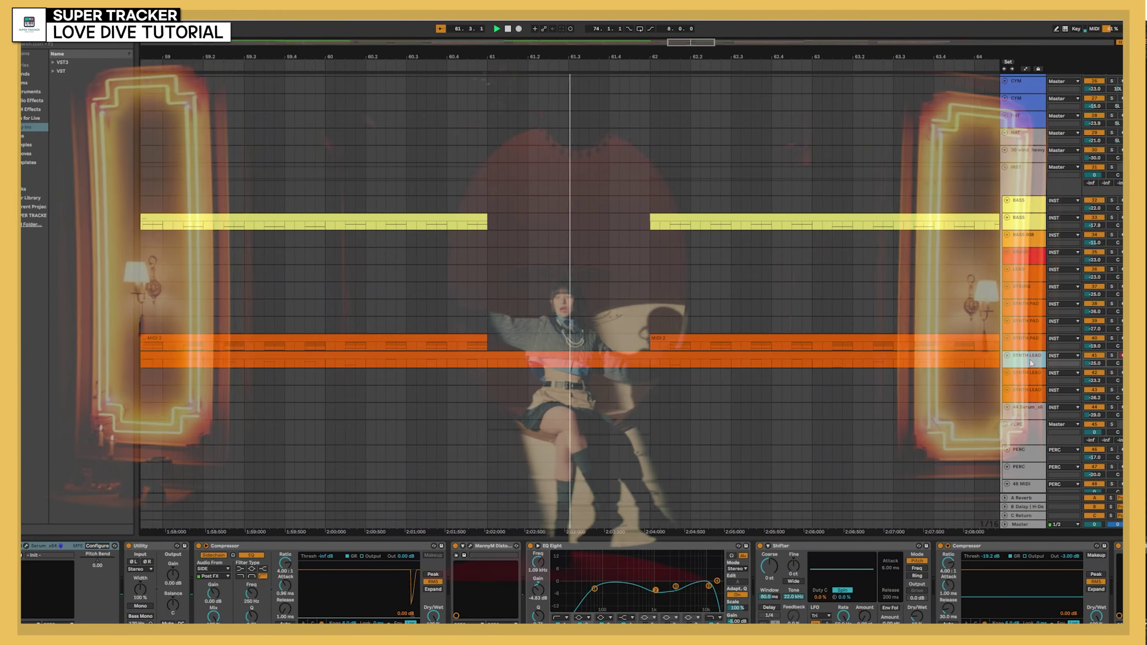
{"action": "left_click", "coordinate": [26, 546]}
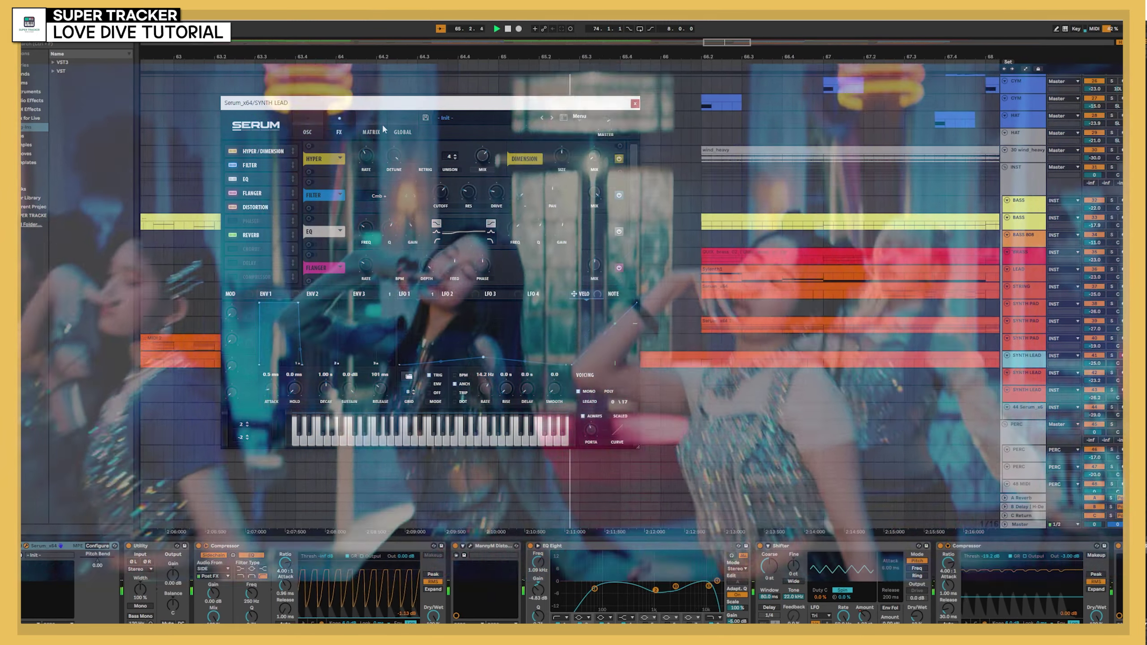
Inspect the SYNTH LEAD patch's oscillator settings and close its Serum window.
{"action": "left_click", "coordinate": [307, 132]}
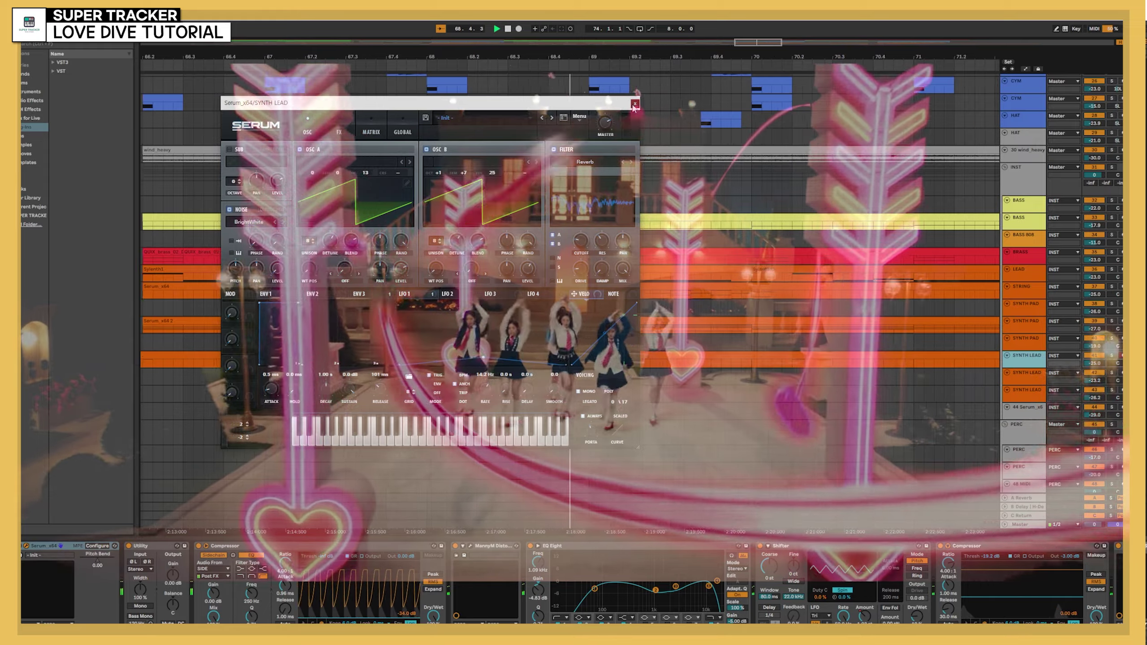
{"action": "left_click", "coordinate": [634, 104]}
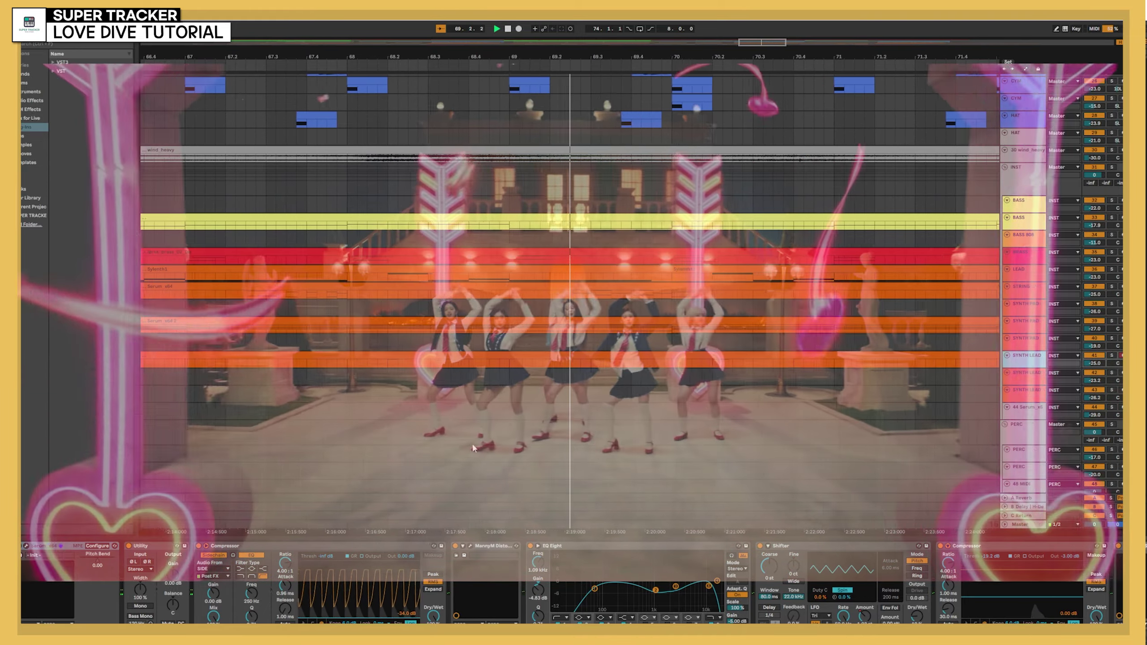
{"action": "scroll", "coordinate": [519, 452], "scroll_direction": "up", "scroll_amount": 1}
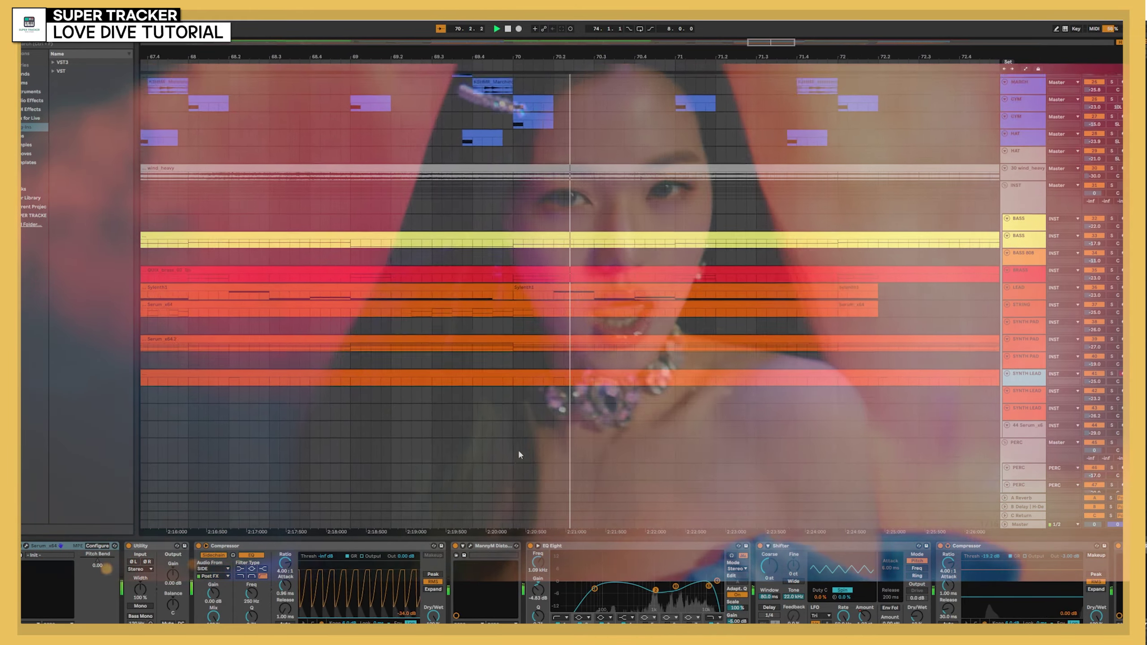
Examine the beat, drum, bass and synth tracks in the arrangement as playback runs from bar 70 to bar 80.
{"action": "scroll", "coordinate": [519, 452], "scroll_direction": "up", "scroll_amount": 4}
{"action": "scroll", "coordinate": [519, 451], "scroll_direction": "up", "scroll_amount": 3}
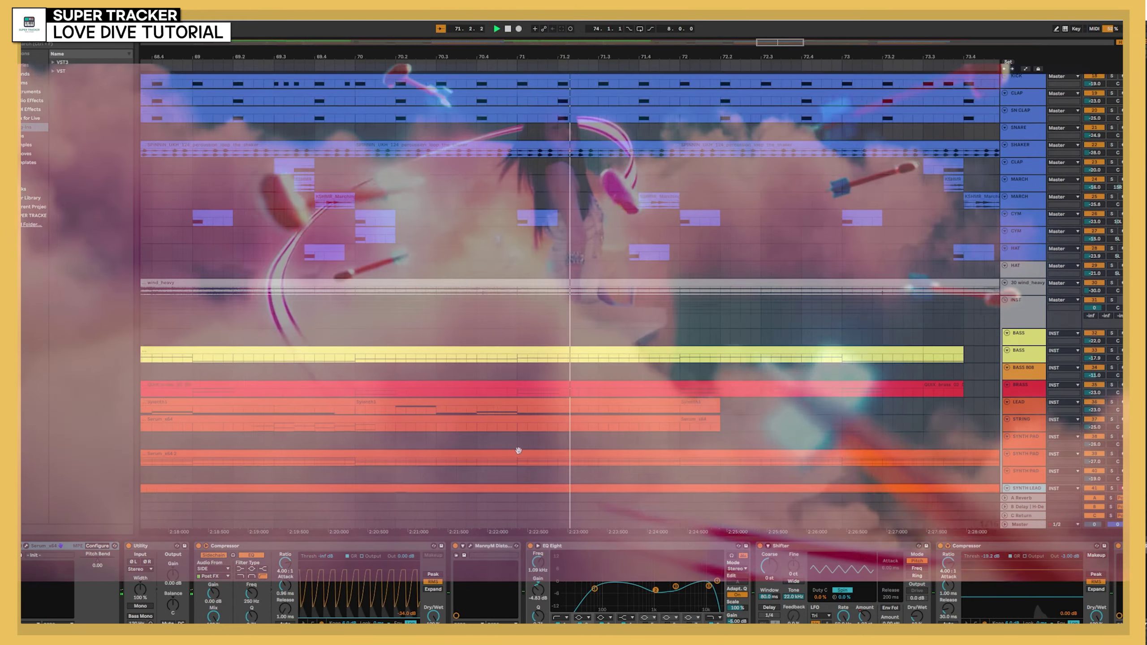
{"action": "scroll", "coordinate": [519, 451], "scroll_direction": "up", "scroll_amount": 5}
{"action": "scroll", "coordinate": [518, 450], "scroll_direction": "up", "scroll_amount": 4}
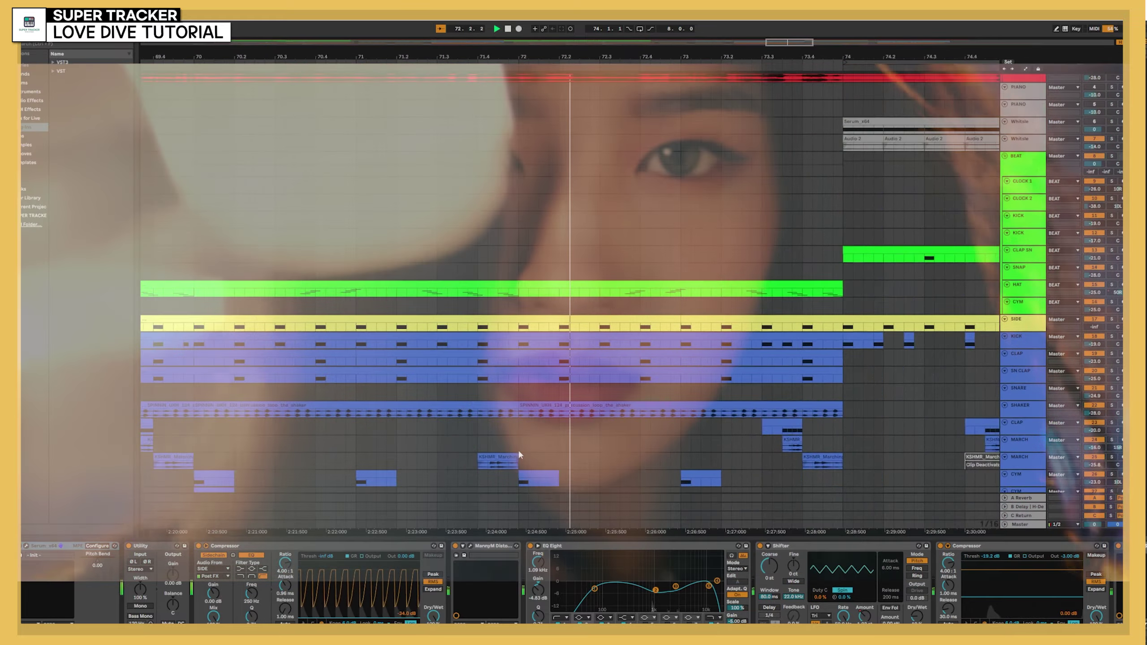
{"action": "scroll", "coordinate": [518, 450], "scroll_direction": "up", "scroll_amount": 1}
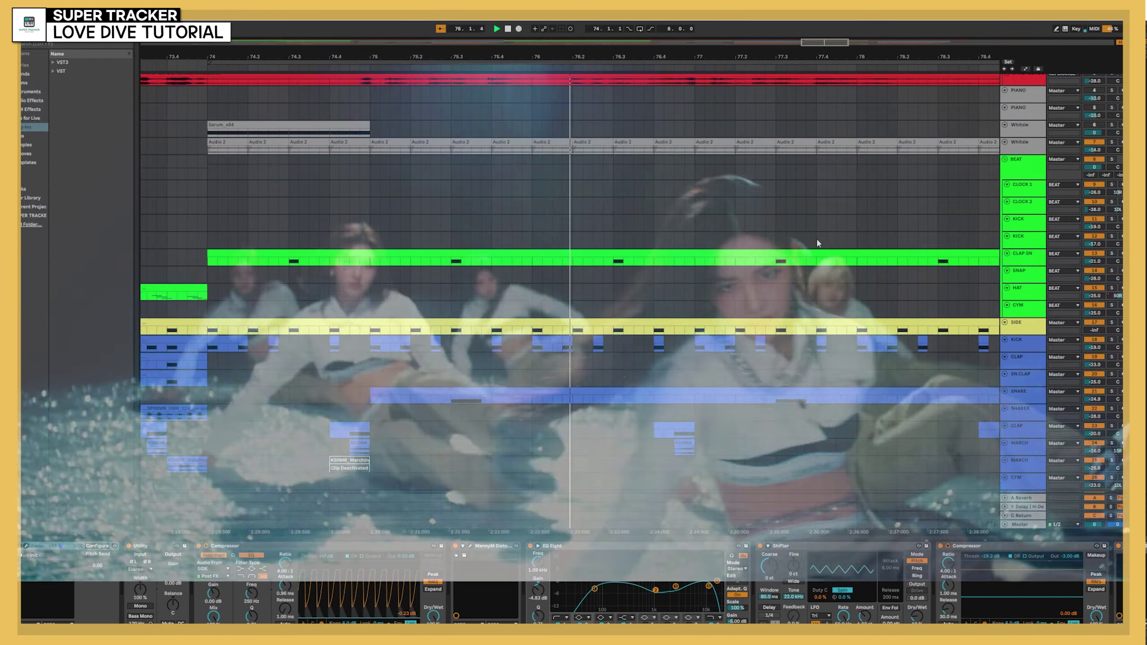
{"action": "scroll", "coordinate": [819, 230], "scroll_direction": "down", "scroll_amount": 5}
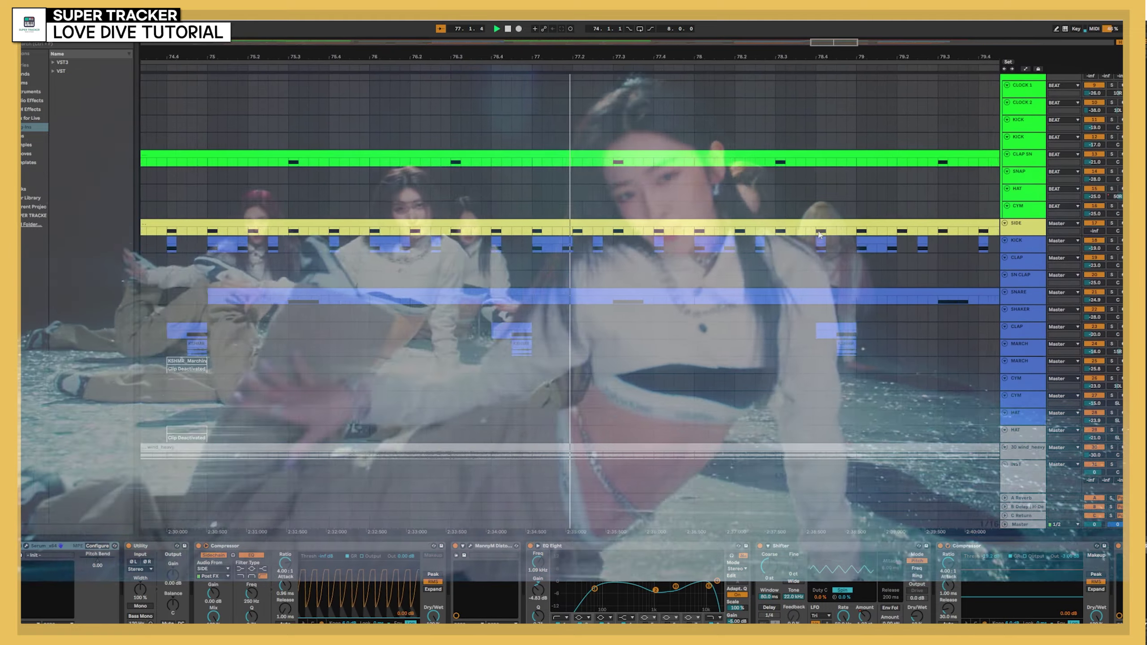
{"action": "scroll", "coordinate": [708, 396], "scroll_direction": "down", "scroll_amount": 1}
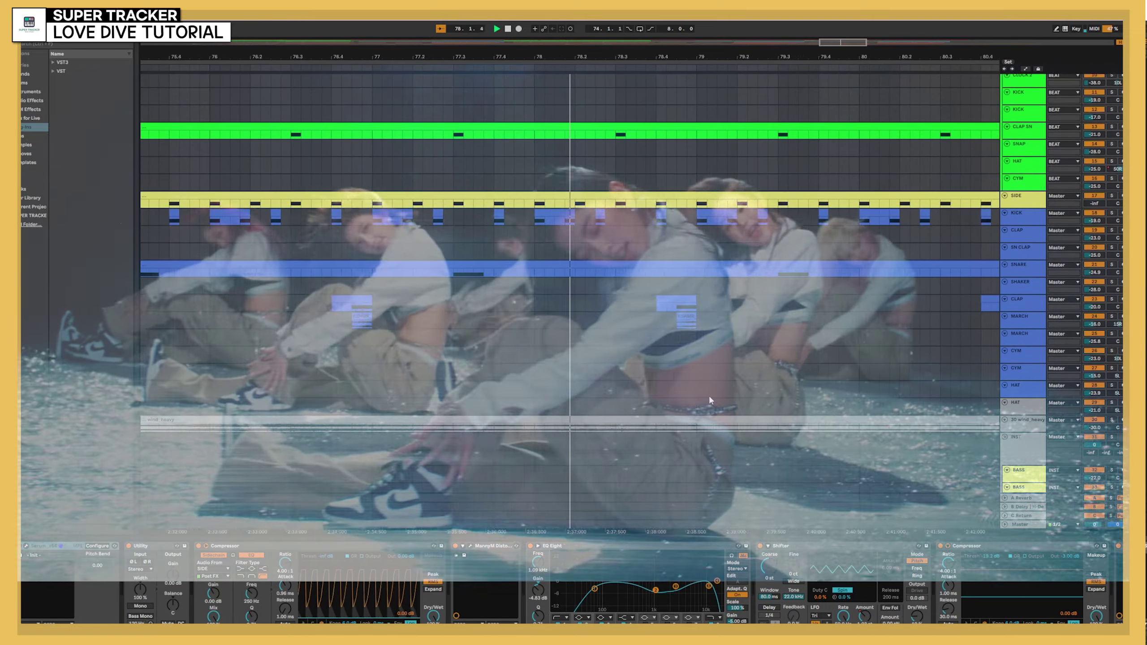
{"action": "scroll", "coordinate": [707, 396], "scroll_direction": "down", "scroll_amount": 4}
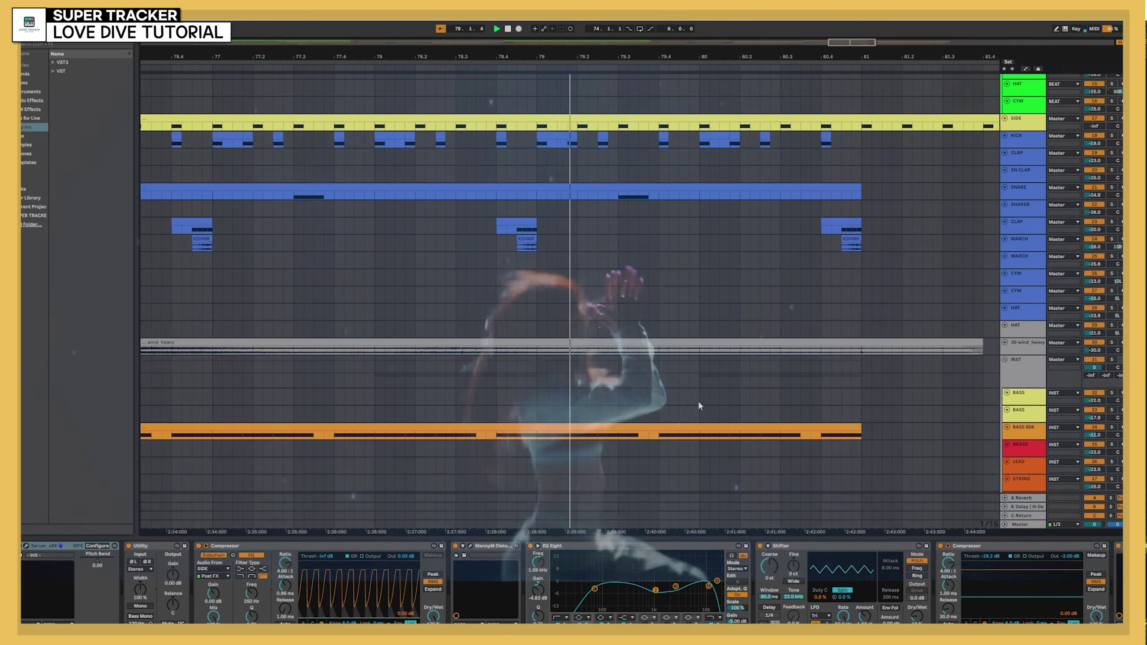
{"action": "scroll", "coordinate": [699, 406], "scroll_direction": "down", "scroll_amount": 5}
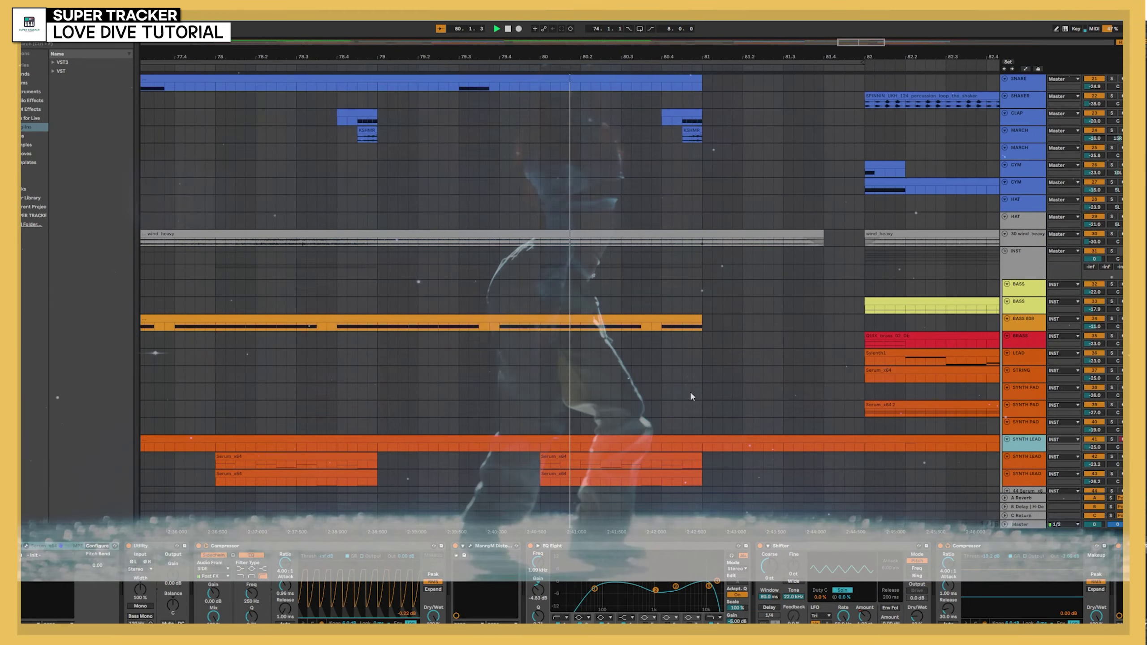
Follow the final section from bar 81 to the song's end, examining the clips on the BEAT, drum, bass, brass and synth tracks.
{"action": "scroll", "coordinate": [681, 384], "scroll_direction": "up", "scroll_amount": 6}
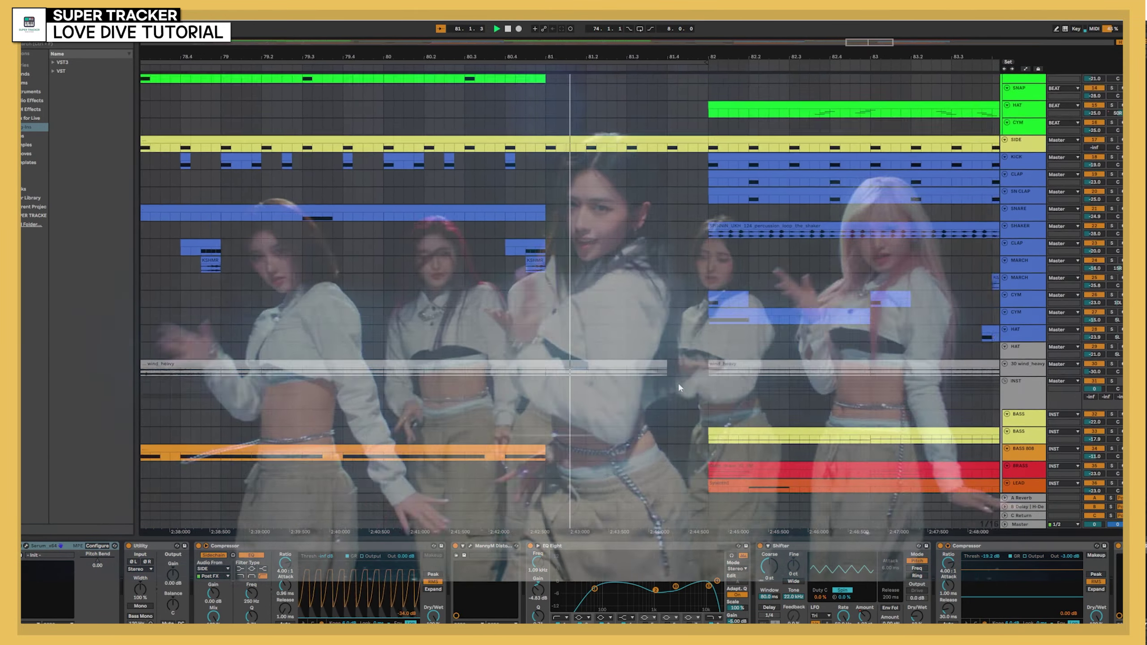
{"action": "scroll", "coordinate": [677, 388], "scroll_direction": "up", "scroll_amount": 6}
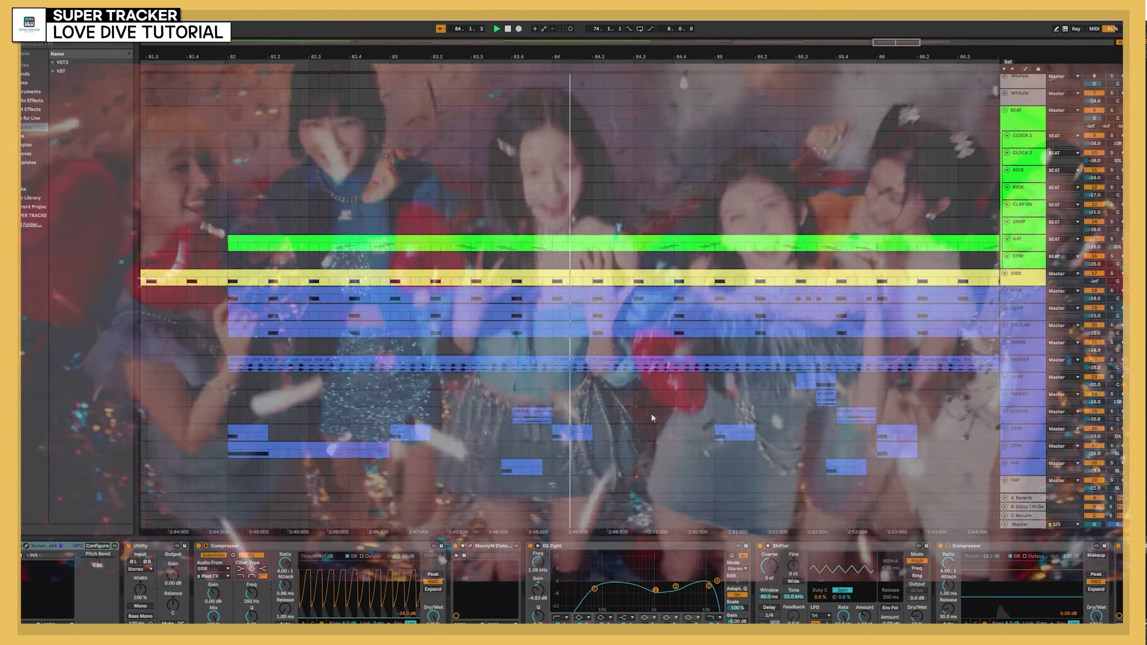
{"action": "scroll", "coordinate": [652, 418], "scroll_direction": "down", "scroll_amount": 5}
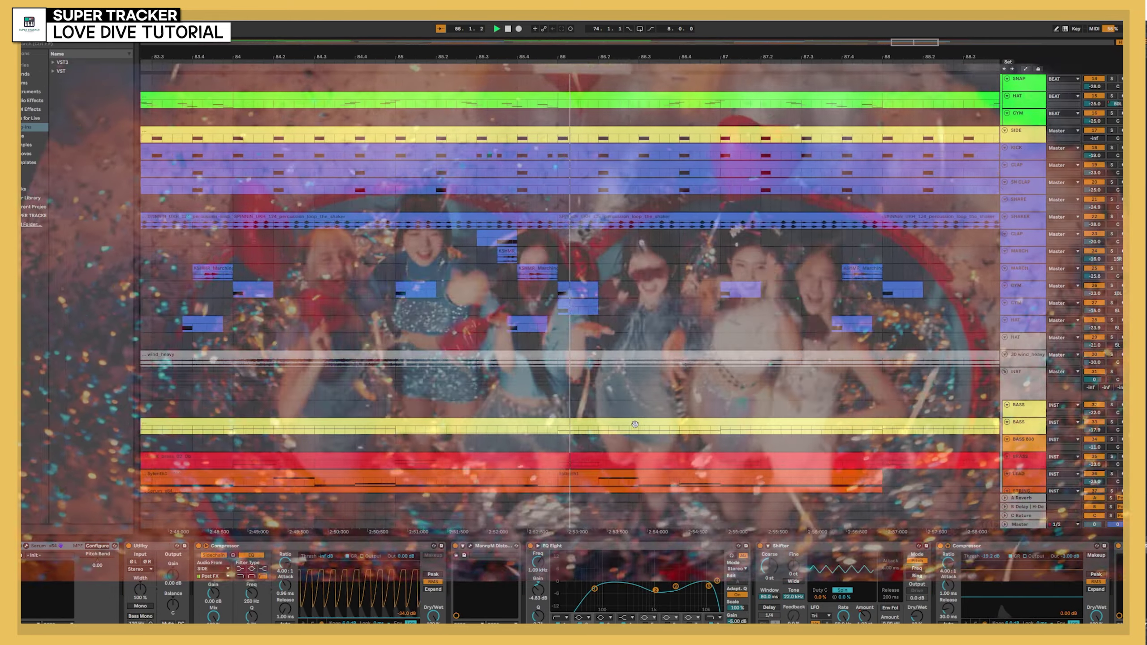
{"action": "scroll", "coordinate": [626, 432], "scroll_direction": "down", "scroll_amount": 2}
{"action": "scroll", "coordinate": [622, 430], "scroll_direction": "down", "scroll_amount": 2}
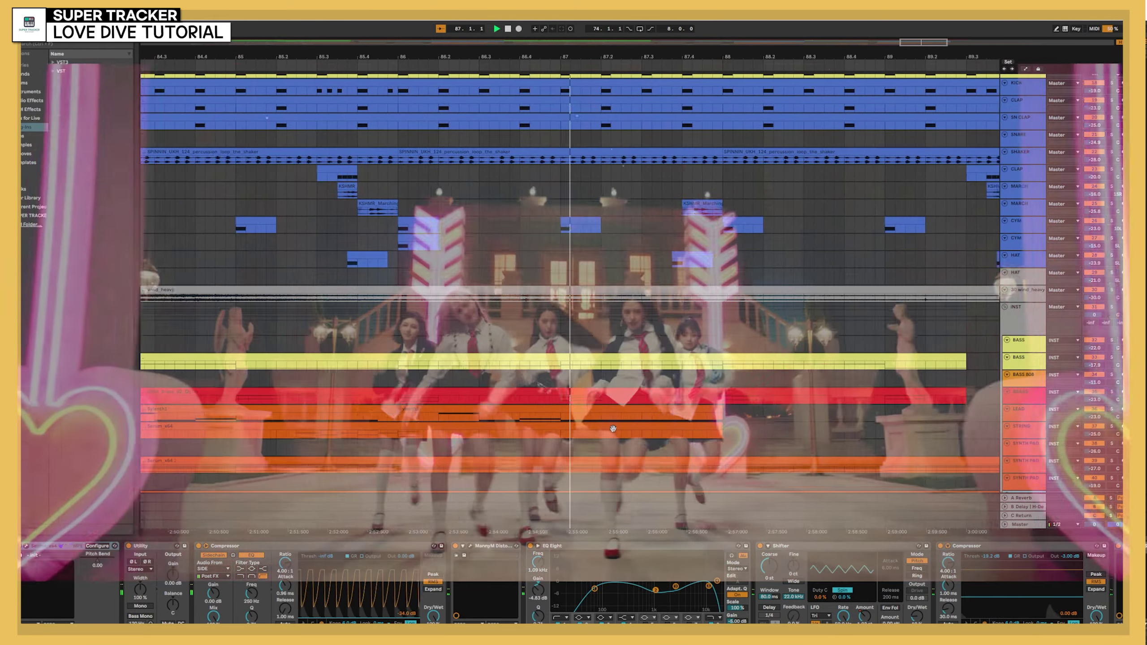
{"action": "scroll", "coordinate": [613, 432], "scroll_direction": "down", "scroll_amount": 1}
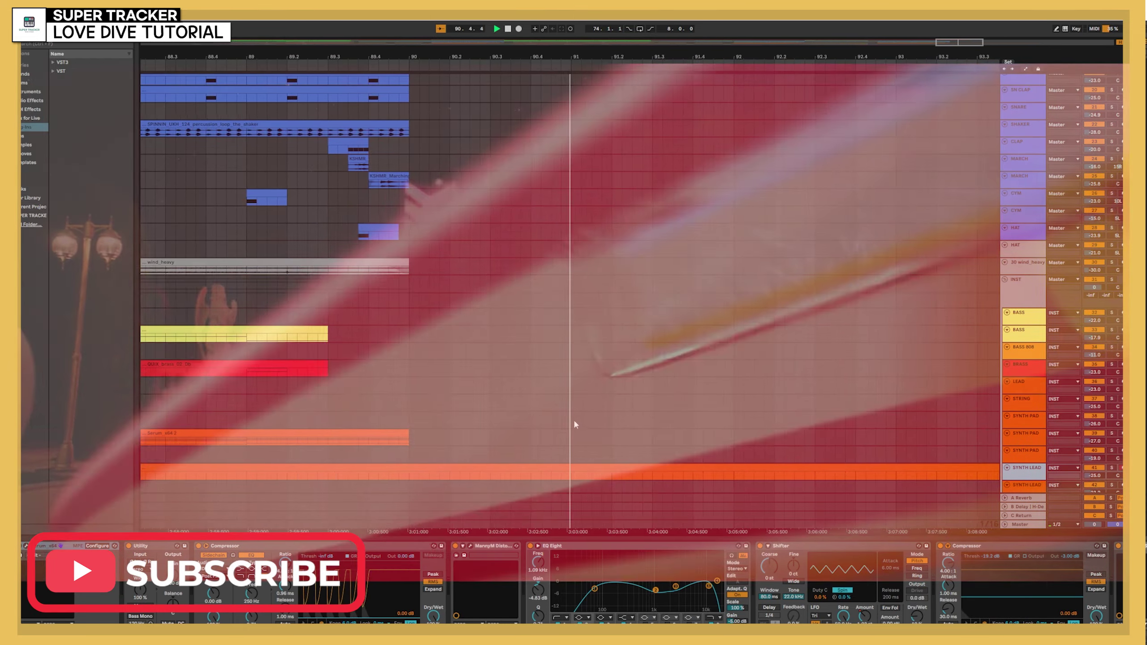
{"action": "scroll", "coordinate": [578, 401], "scroll_direction": "up", "scroll_amount": 8}
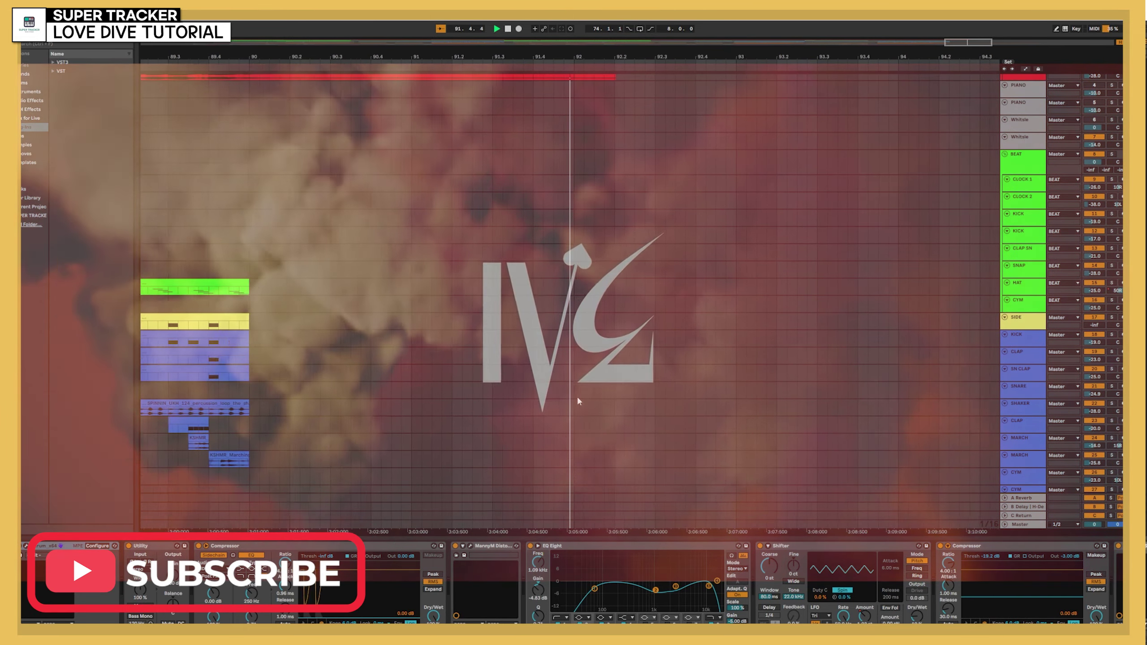